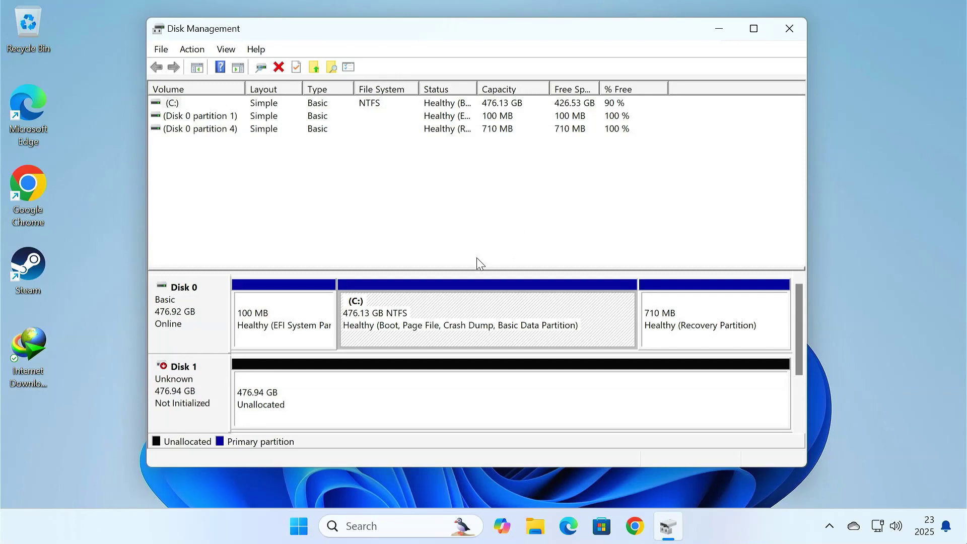
Step: Initialize Disk 1, the 476.92 GB SSD, with the GPT partition style
{"action": "left_click", "coordinate": [391, 406]}
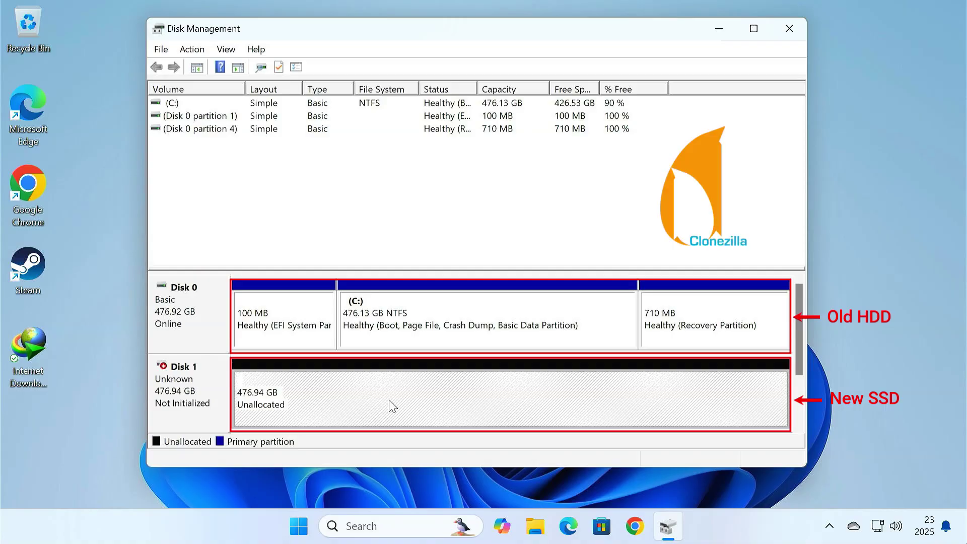
{"action": "right_click", "coordinate": [205, 389]}
{"action": "left_click", "coordinate": [289, 397]}
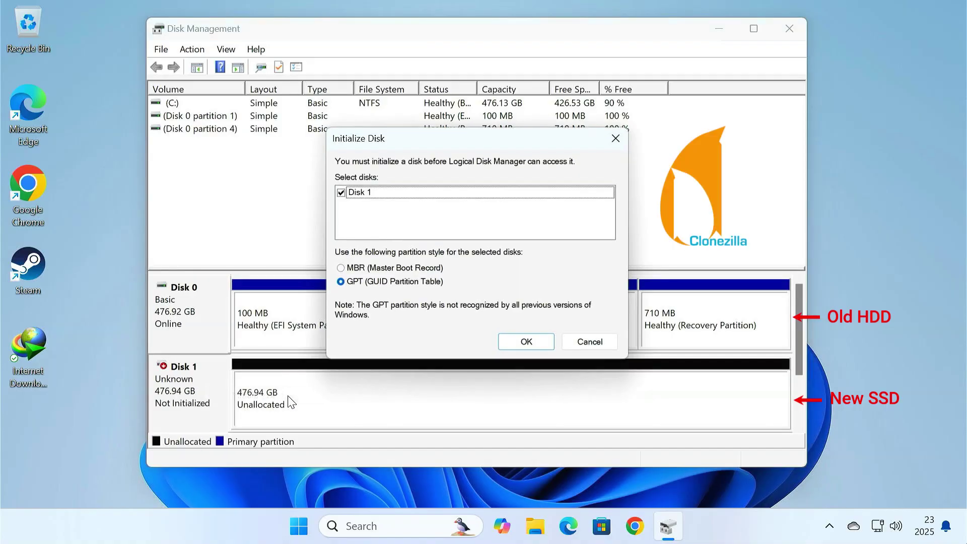
{"action": "left_click", "coordinate": [526, 343]}
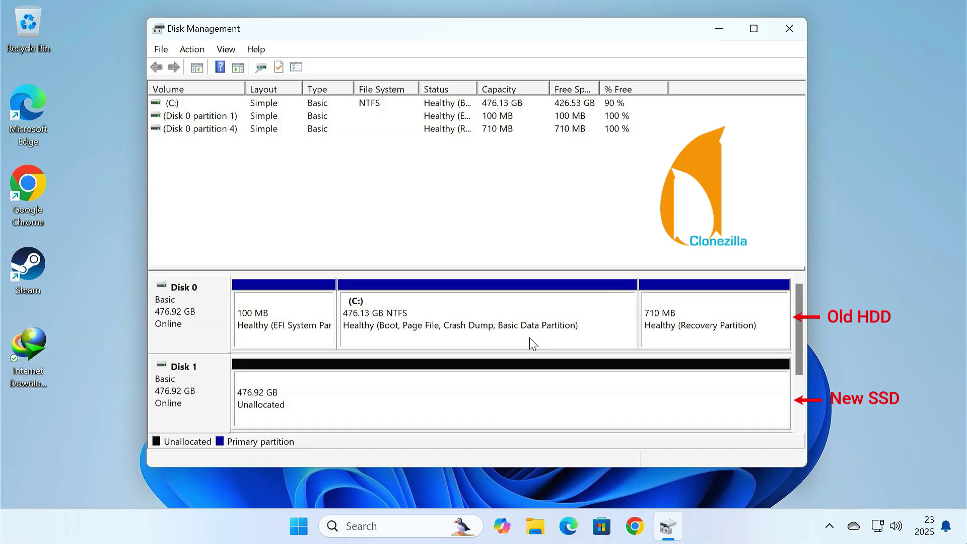
{"action": "left_click", "coordinate": [402, 324]}
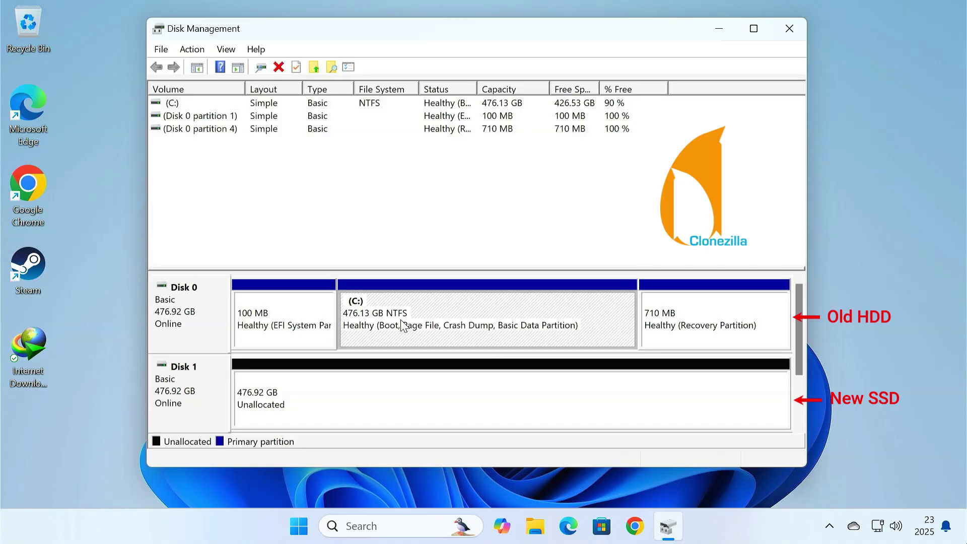
{"action": "left_click", "coordinate": [309, 313]}
{"action": "left_click", "coordinate": [449, 320]}
{"action": "left_click", "coordinate": [693, 316]}
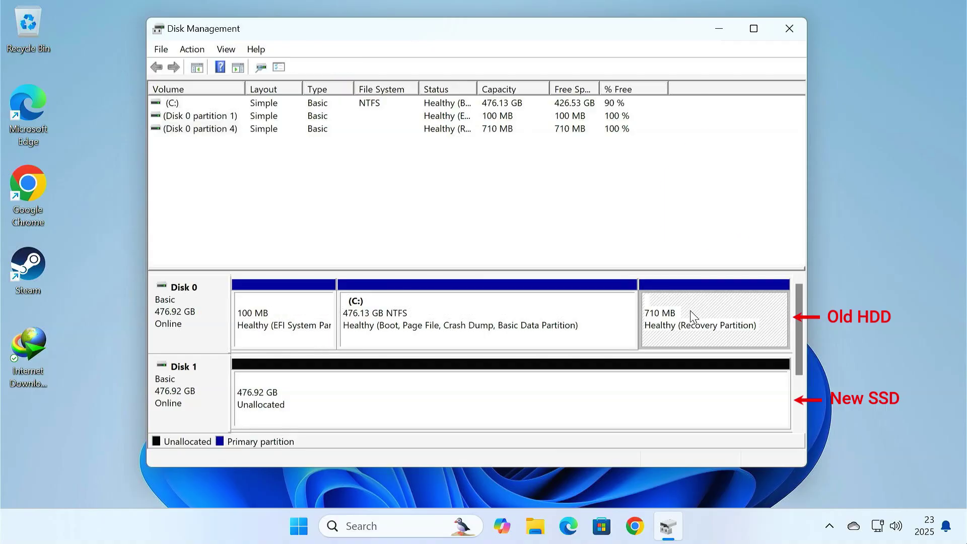
{"action": "left_click", "coordinate": [507, 258]}
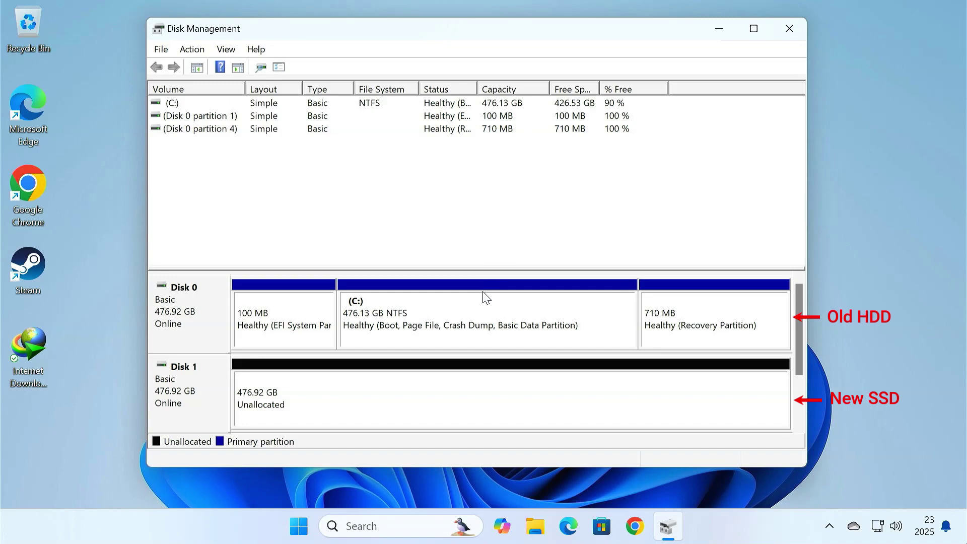
{"action": "left_click", "coordinate": [463, 407]}
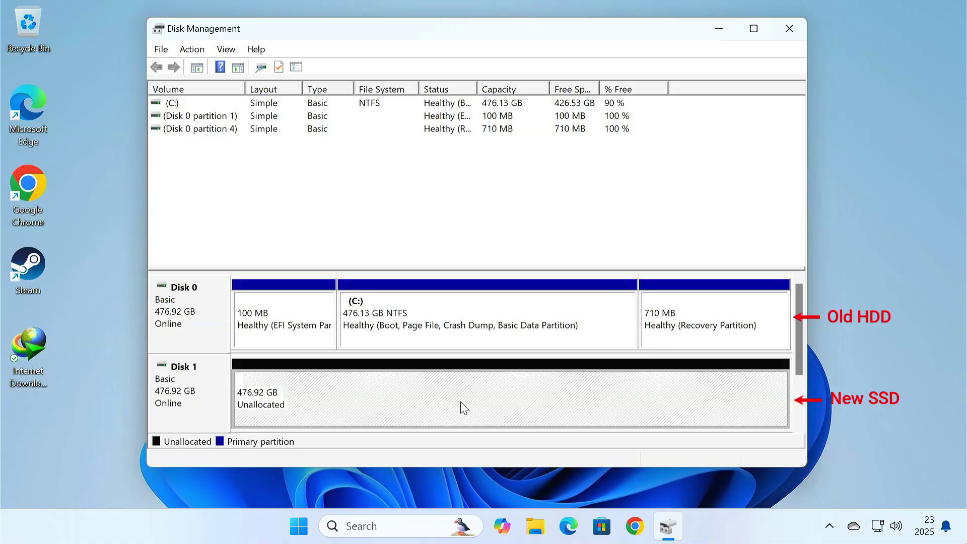
{"action": "right_click", "coordinate": [202, 384]}
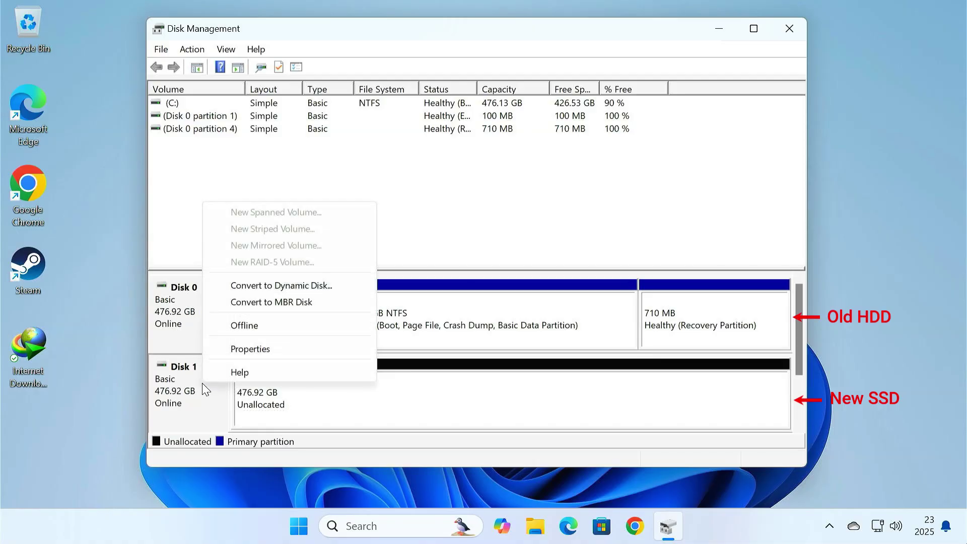
{"action": "left_click", "coordinate": [263, 352]}
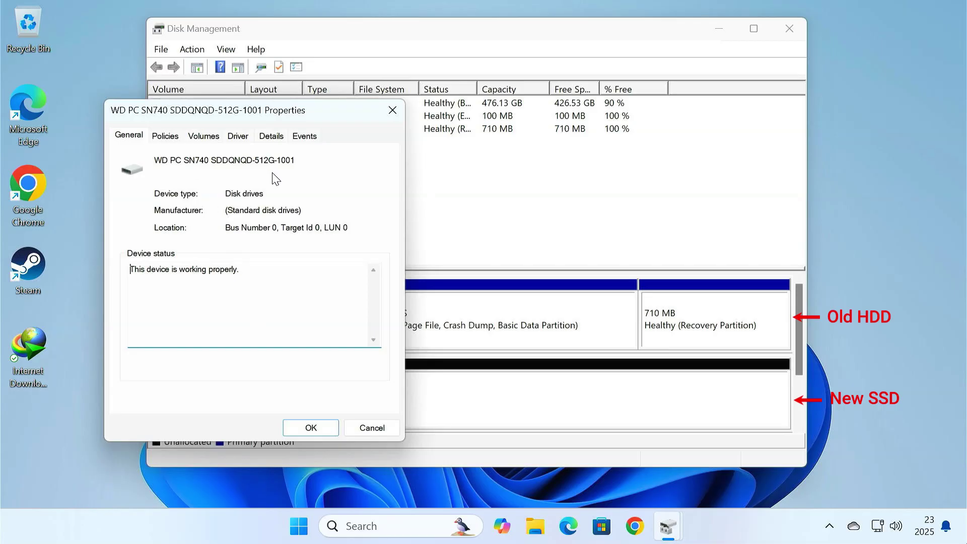
{"action": "left_click", "coordinate": [392, 110]}
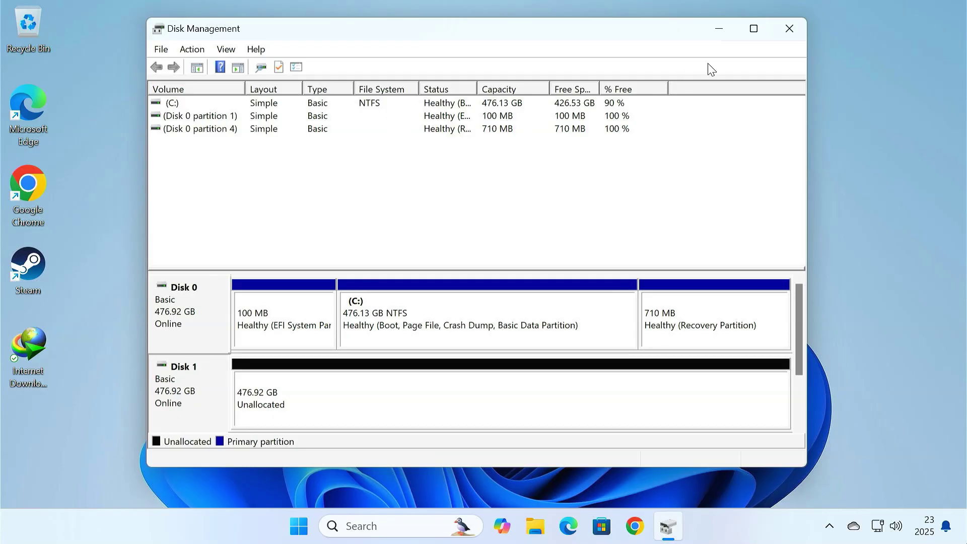
Step: Close Disk Management and go to clonezilla.org in Google Chrome
{"action": "left_click", "coordinate": [788, 29]}
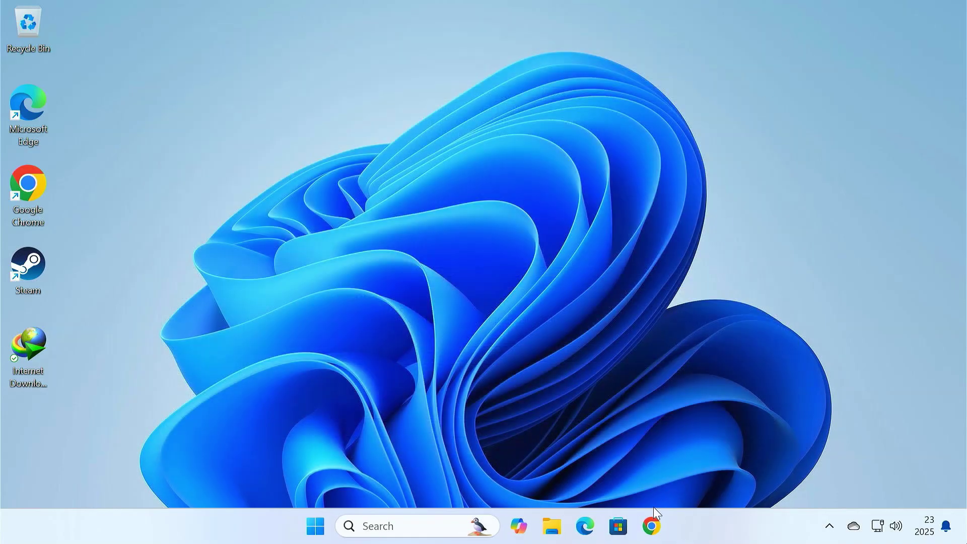
{"action": "left_click", "coordinate": [652, 527]}
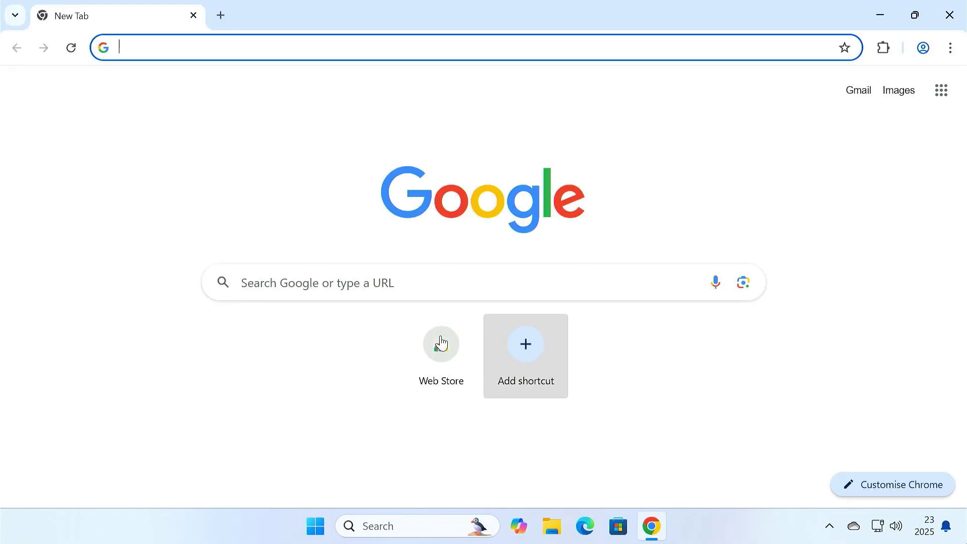
{"action": "type", "text": "clonezilla.org"}
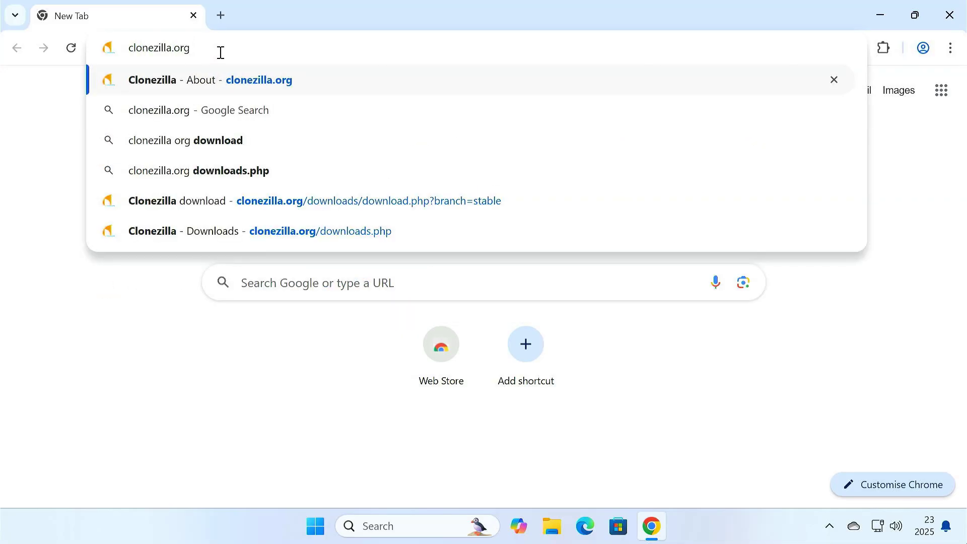
{"action": "key", "text": "Return"}
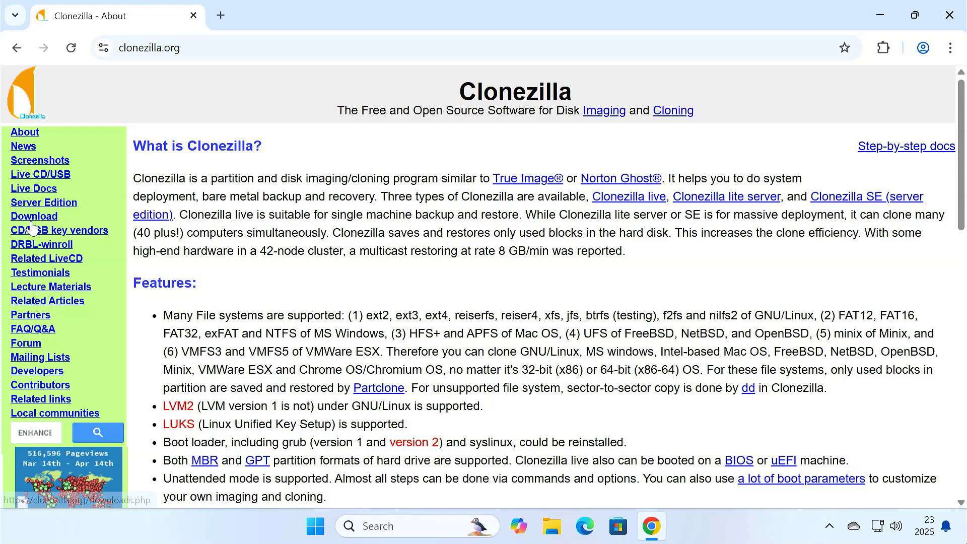
Step: On the downloads page, pick stable 3.2.1-9 with amd64 architecture and iso file type
{"action": "left_click", "coordinate": [33, 219]}
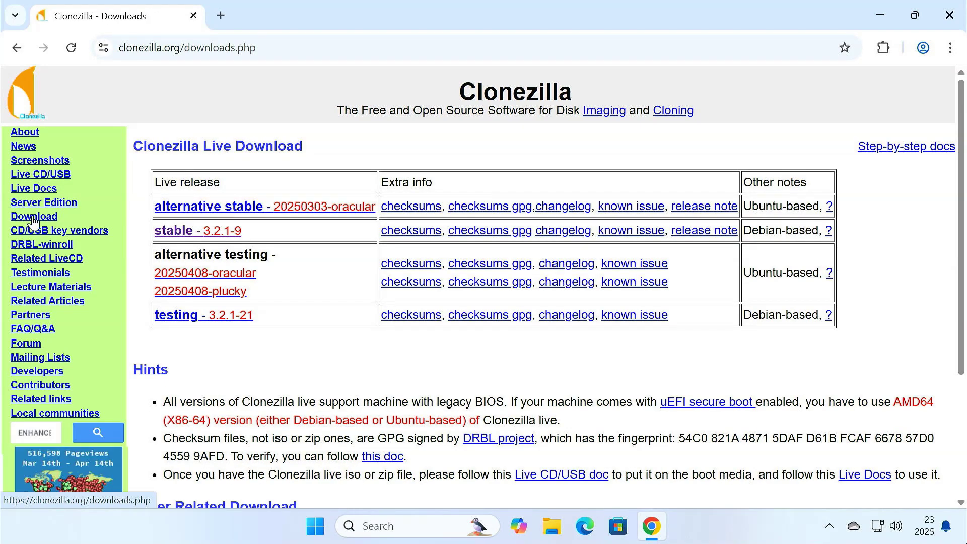
{"action": "left_click", "coordinate": [216, 238]}
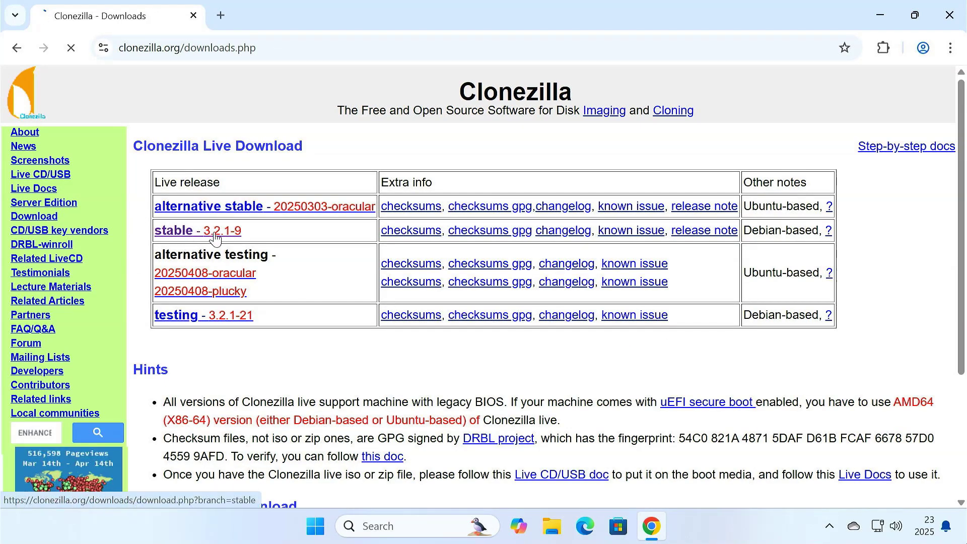
{"action": "left_click", "coordinate": [308, 242]}
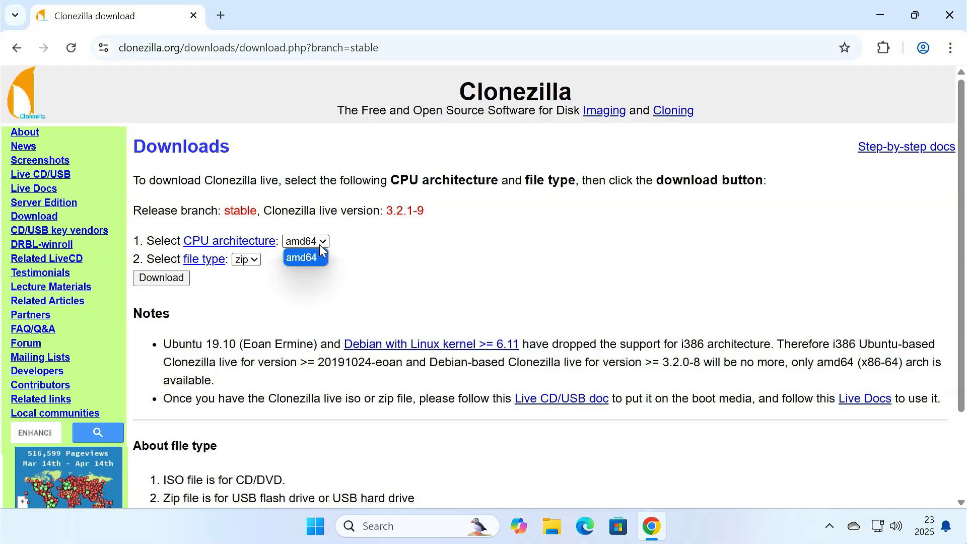
{"action": "left_click", "coordinate": [309, 254]}
{"action": "left_click", "coordinate": [255, 263]}
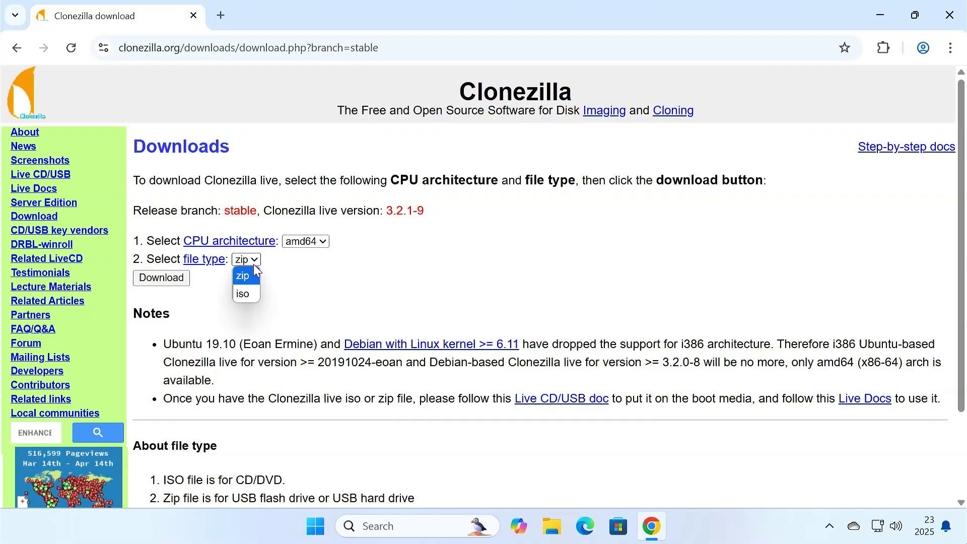
{"action": "left_click", "coordinate": [252, 293]}
Step: Start the Clonezilla ISO download and close the SourceForge page
{"action": "left_click", "coordinate": [179, 281]}
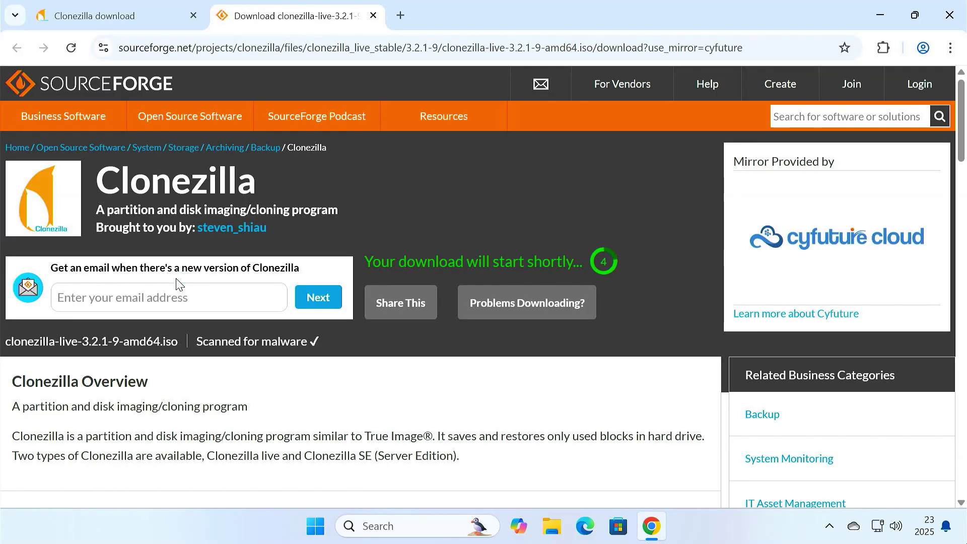
{"action": "left_click", "coordinate": [499, 330]}
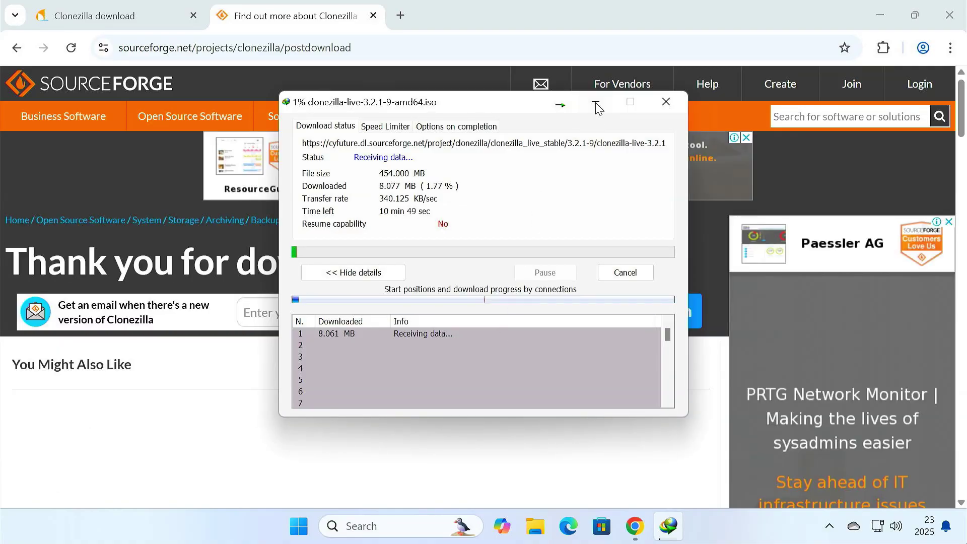
{"action": "left_click", "coordinate": [596, 105]}
{"action": "left_click", "coordinate": [372, 15]}
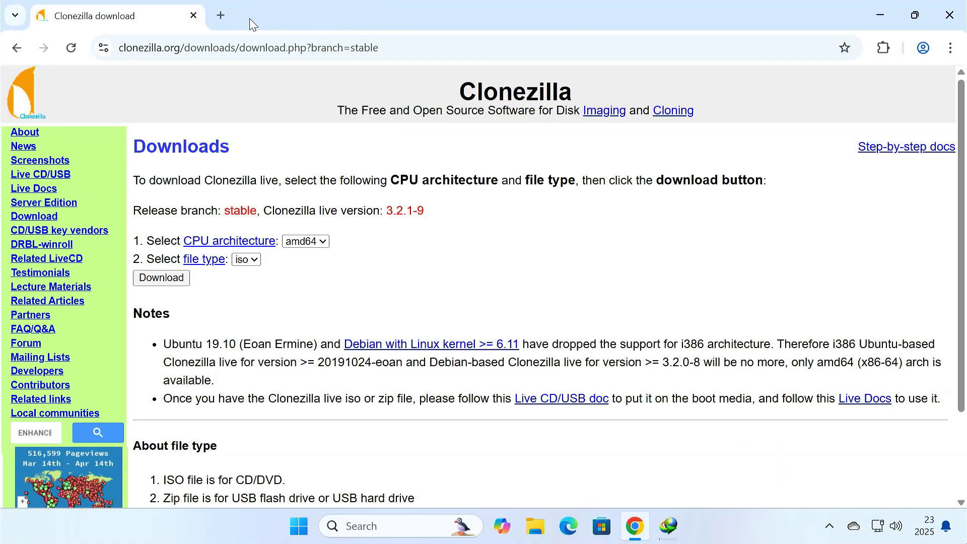
Step: In a fresh tab, go to the Rufus website and scroll to the downloads
{"action": "left_click", "coordinate": [220, 14]}
{"action": "left_click", "coordinate": [193, 15]}
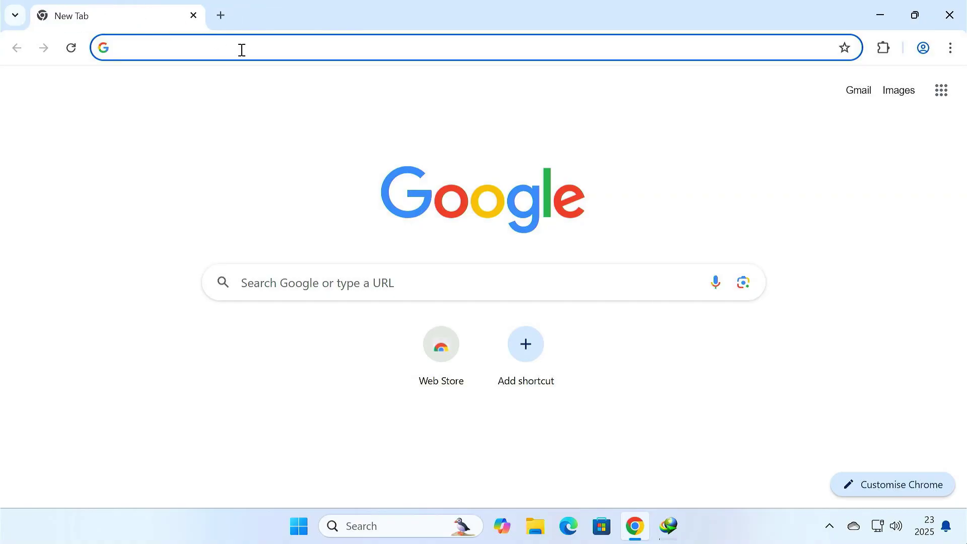
{"action": "type", "text": "rufus"}
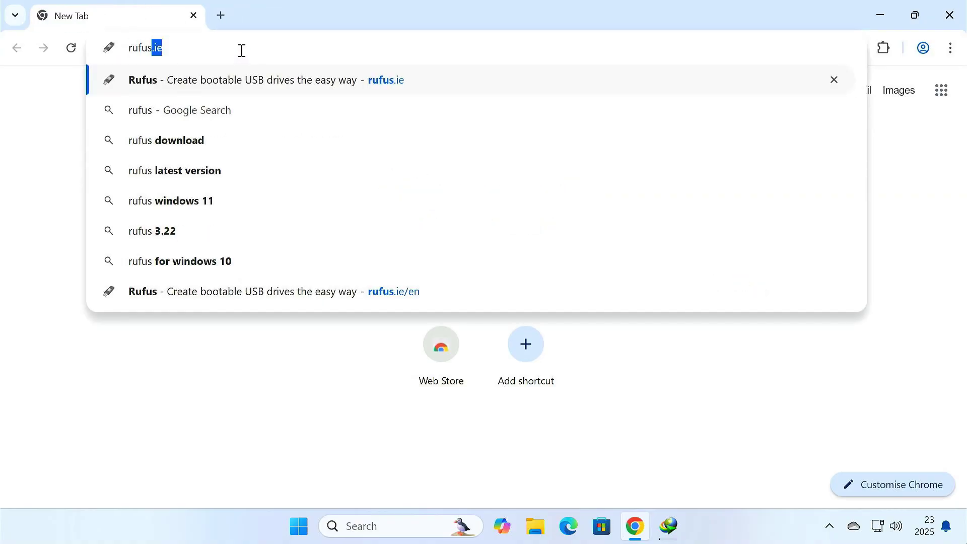
{"action": "key", "text": "Return"}
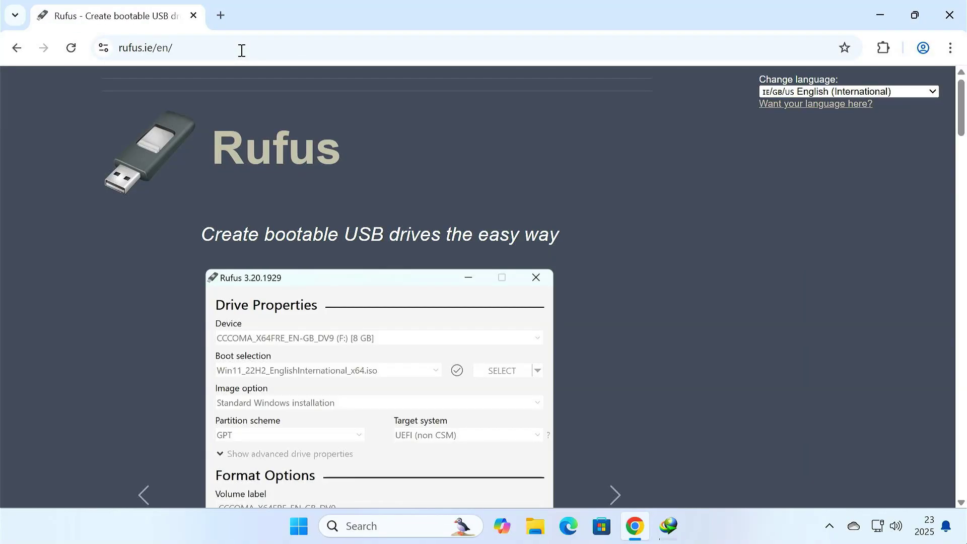
{"action": "scroll", "coordinate": [620, 191], "scroll_direction": "down", "scroll_amount": 10}
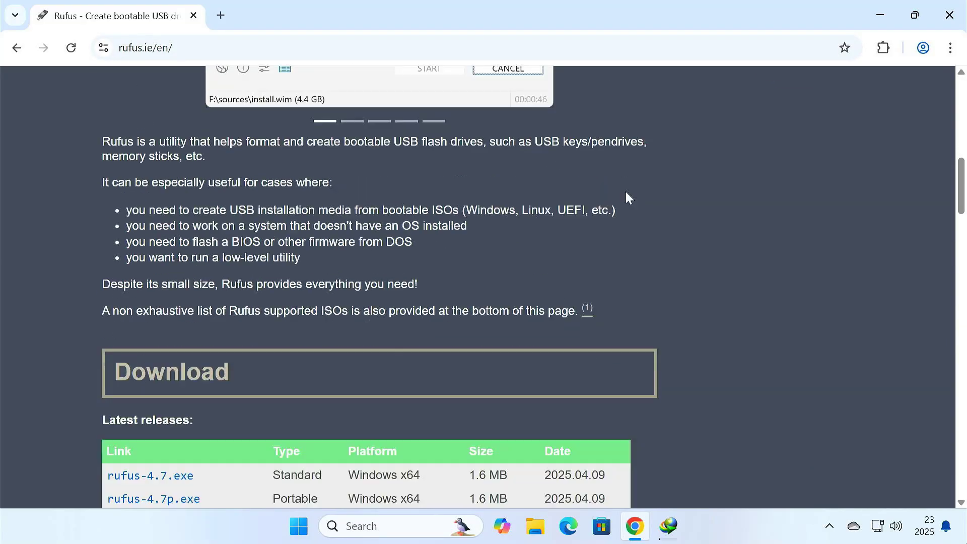
{"action": "scroll", "coordinate": [627, 198], "scroll_direction": "down", "scroll_amount": 4}
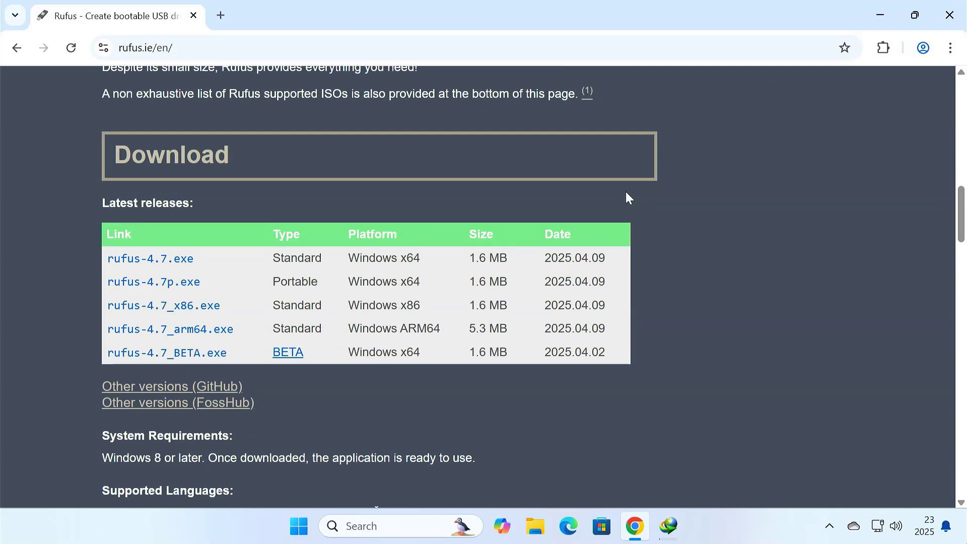
Step: Download the standard Windows x64 rufus-4.7.exe, dismiss the completion notice, and close Chrome
{"action": "left_click", "coordinate": [177, 262]}
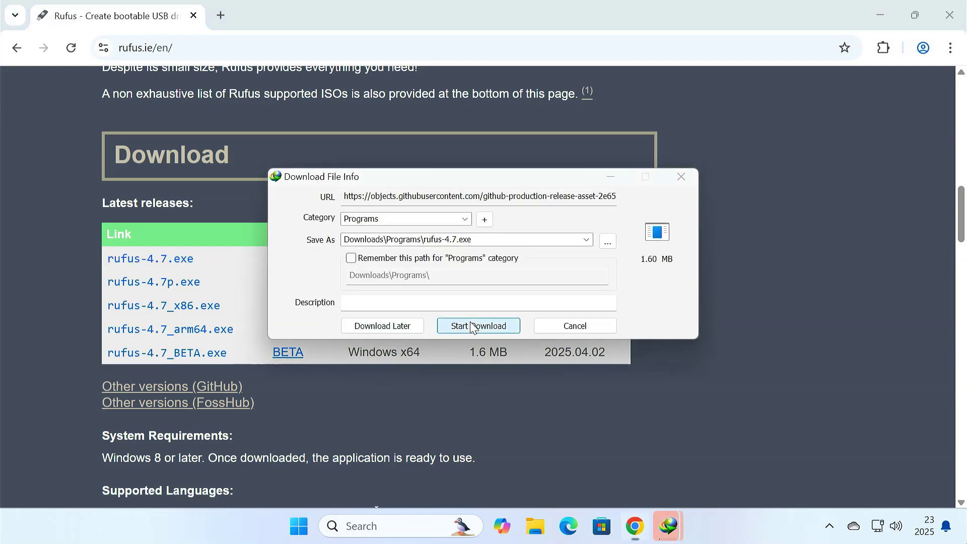
{"action": "left_click", "coordinate": [471, 326]}
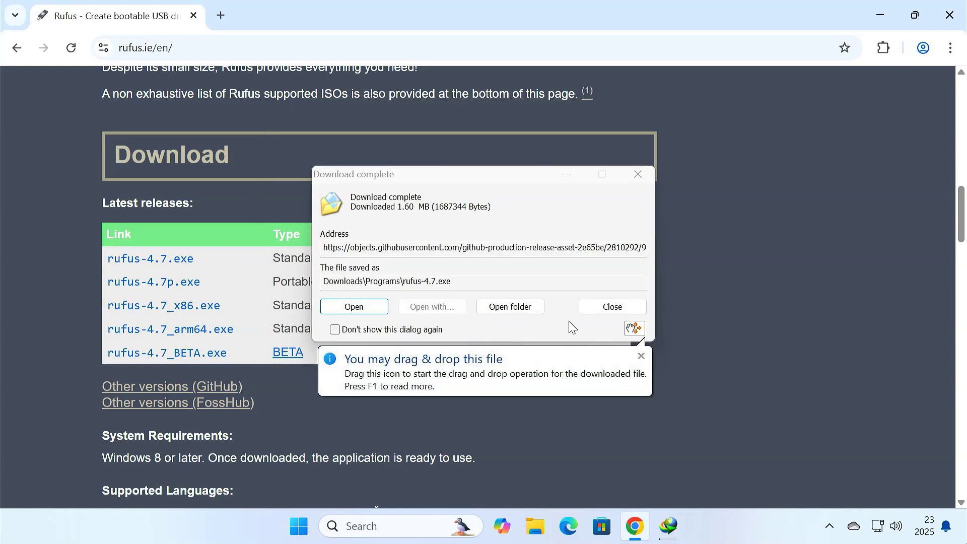
{"action": "left_click", "coordinate": [612, 307]}
{"action": "left_click", "coordinate": [962, 18]}
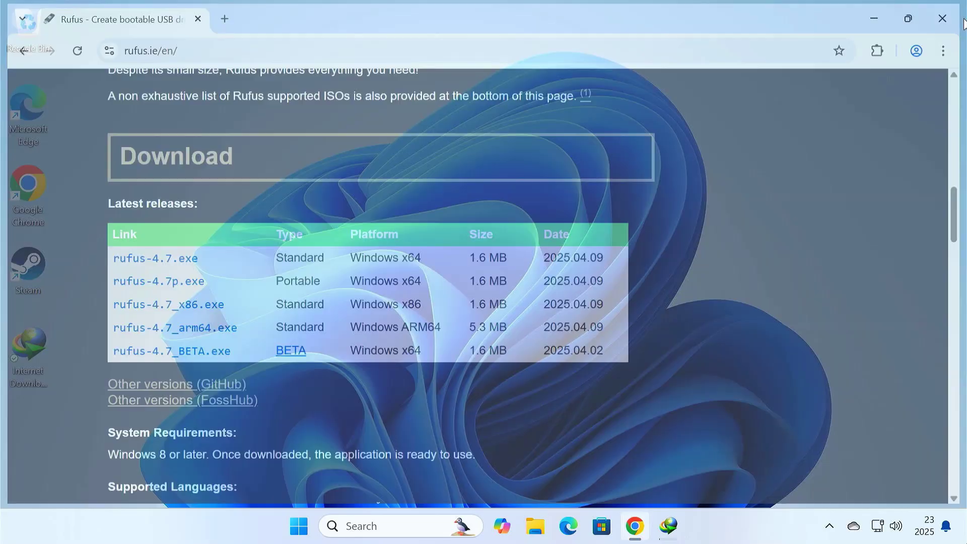
Step: Launch rufus-4.7 from the Downloads folder and grant it administrator permission
{"action": "left_click", "coordinate": [534, 526]}
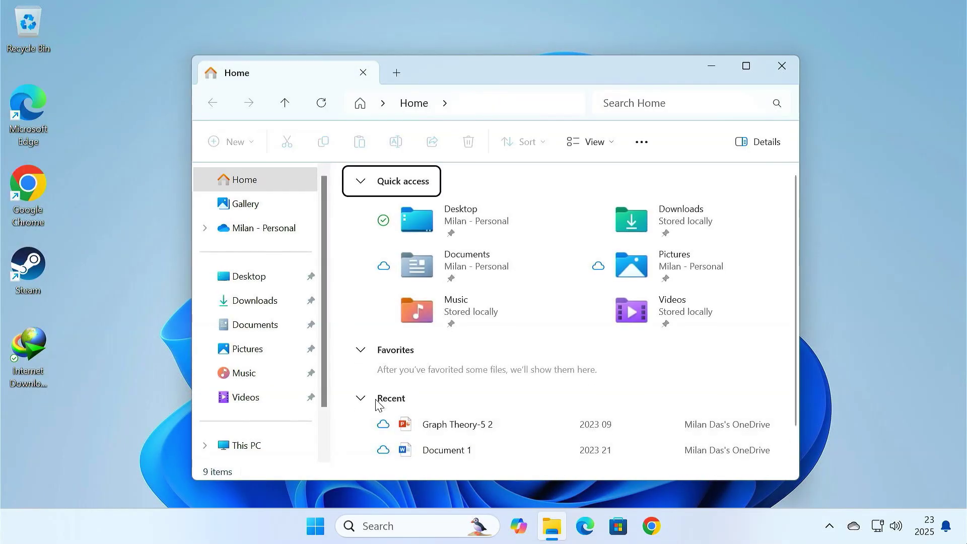
{"action": "left_click", "coordinate": [262, 302]}
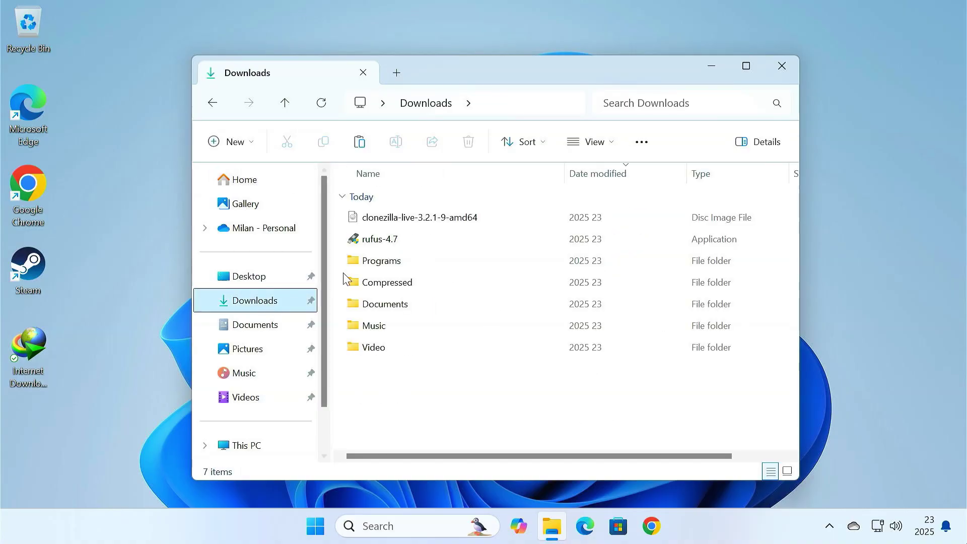
{"action": "left_click", "coordinate": [414, 243]}
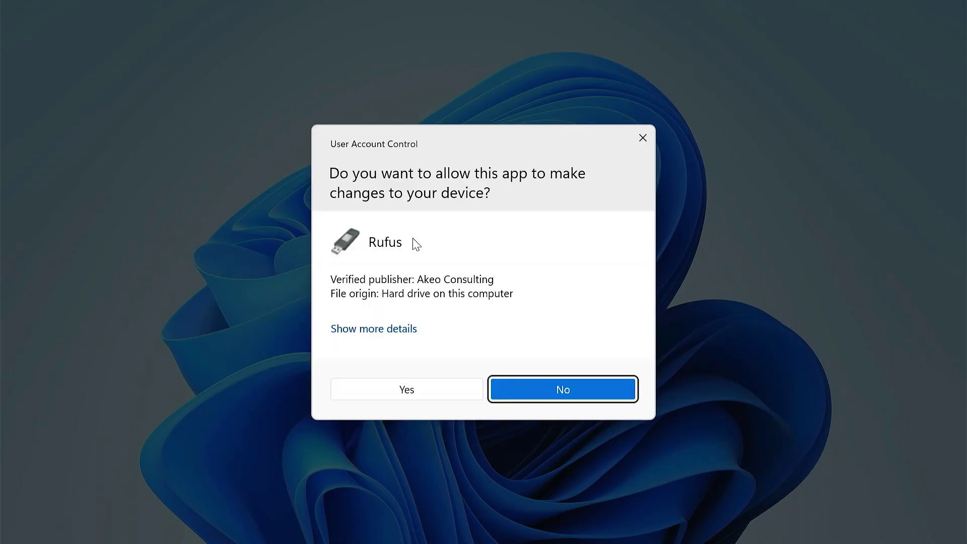
{"action": "left_click", "coordinate": [408, 394]}
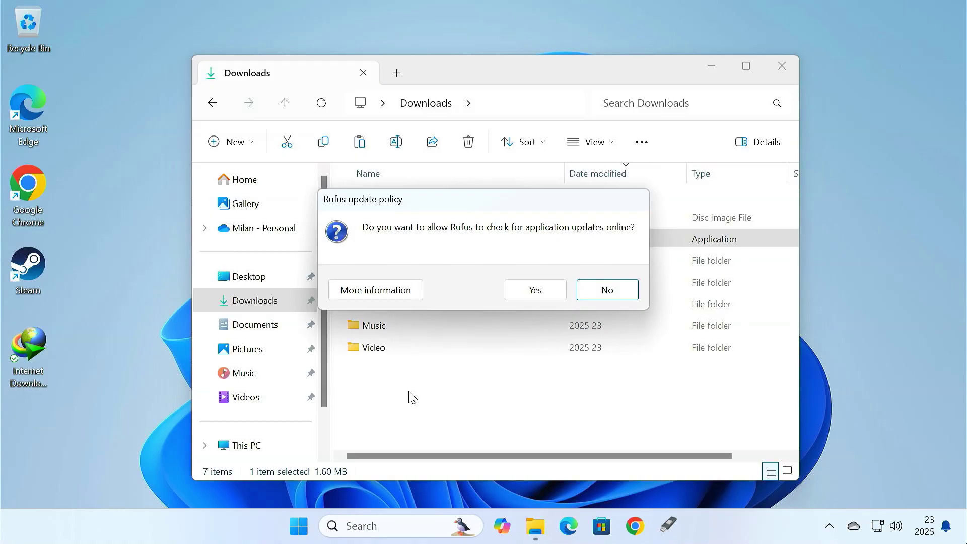
Step: Decline Rufus online update checks and keep Sandisk (D:) as the target device
{"action": "left_click", "coordinate": [606, 290]}
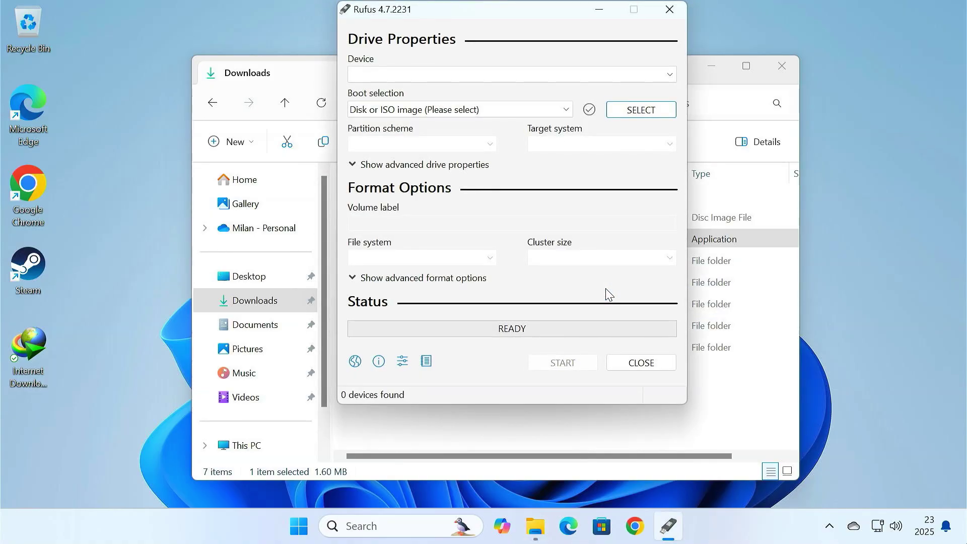
{"action": "left_click", "coordinate": [710, 66]}
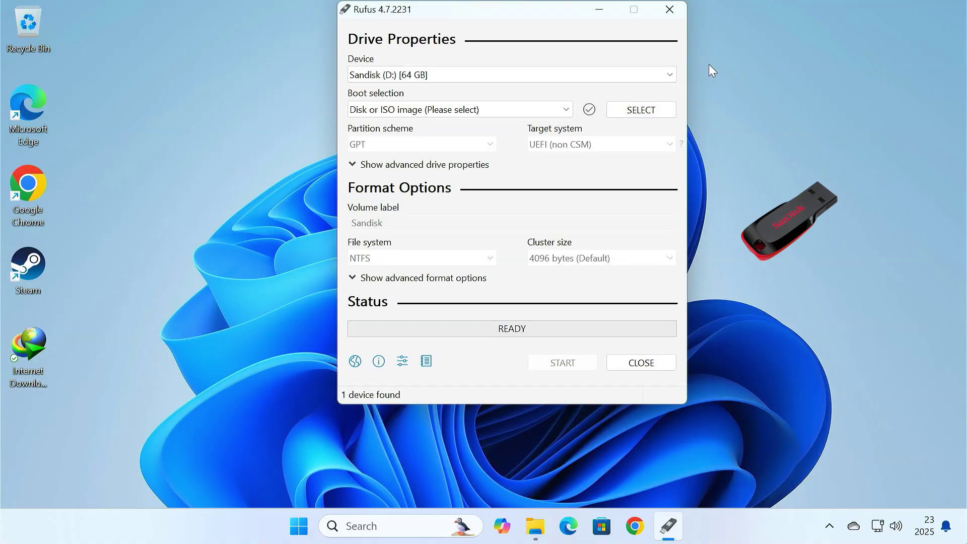
{"action": "left_click", "coordinate": [466, 76]}
{"action": "left_click", "coordinate": [467, 78]}
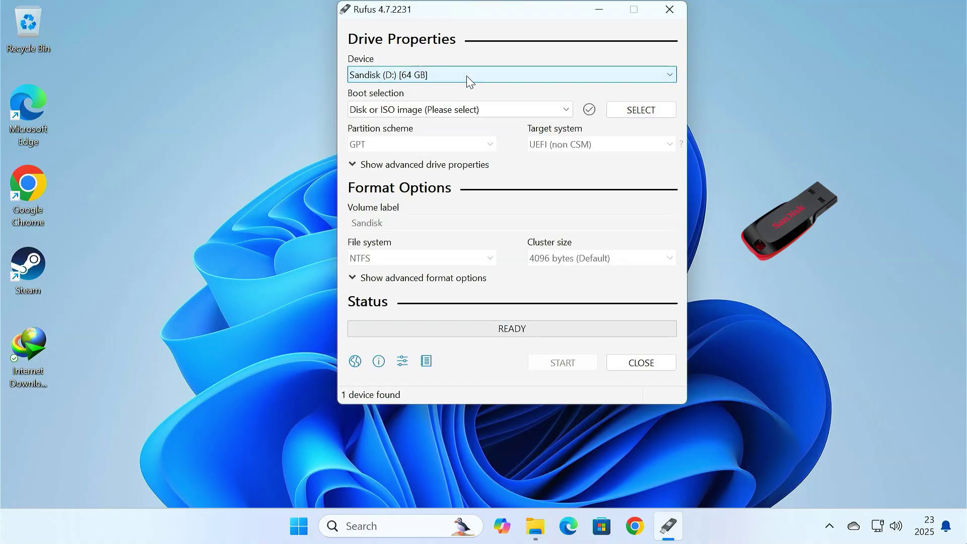
Step: Load clonezilla-live-3.2.1-9-amd64.iso and set the partition scheme to GPT
{"action": "left_click", "coordinate": [625, 108]}
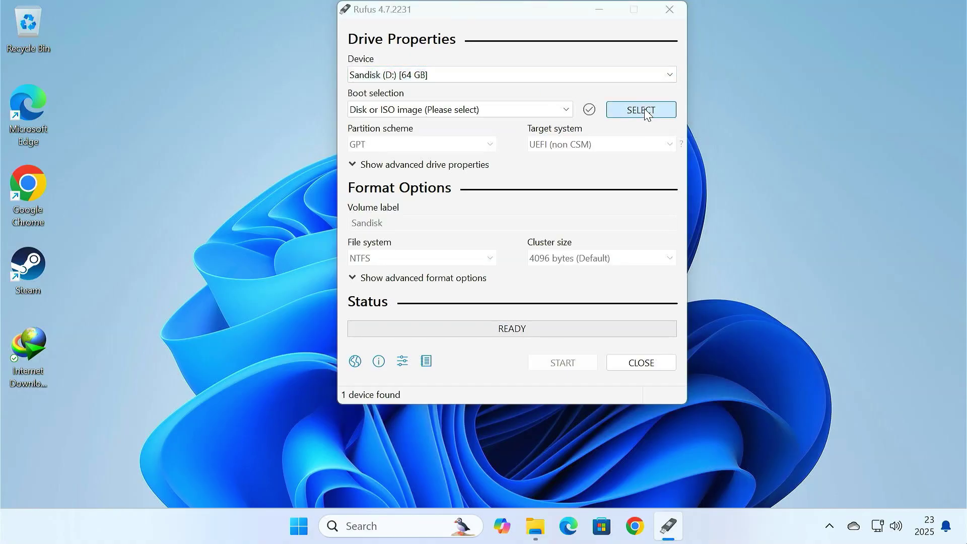
{"action": "left_click", "coordinate": [625, 168]}
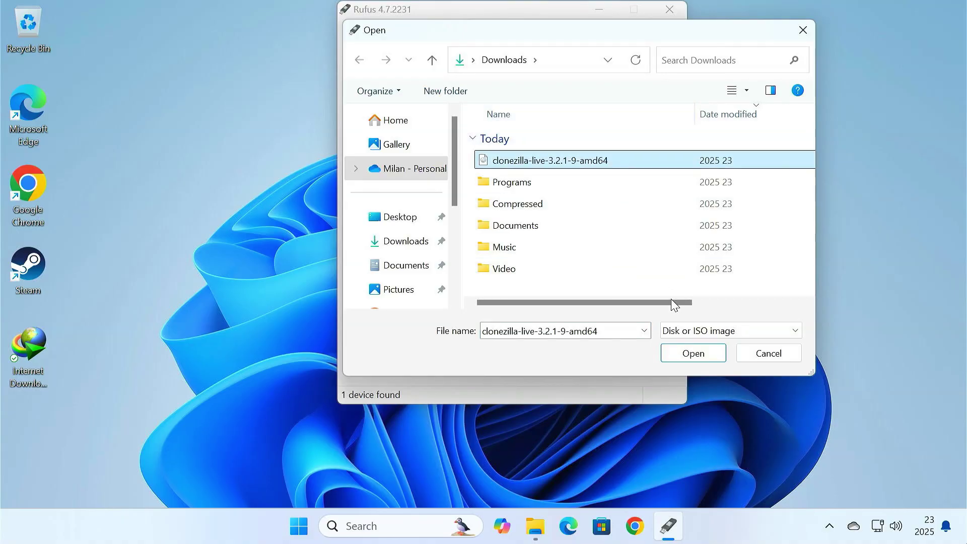
{"action": "left_click", "coordinate": [696, 358]}
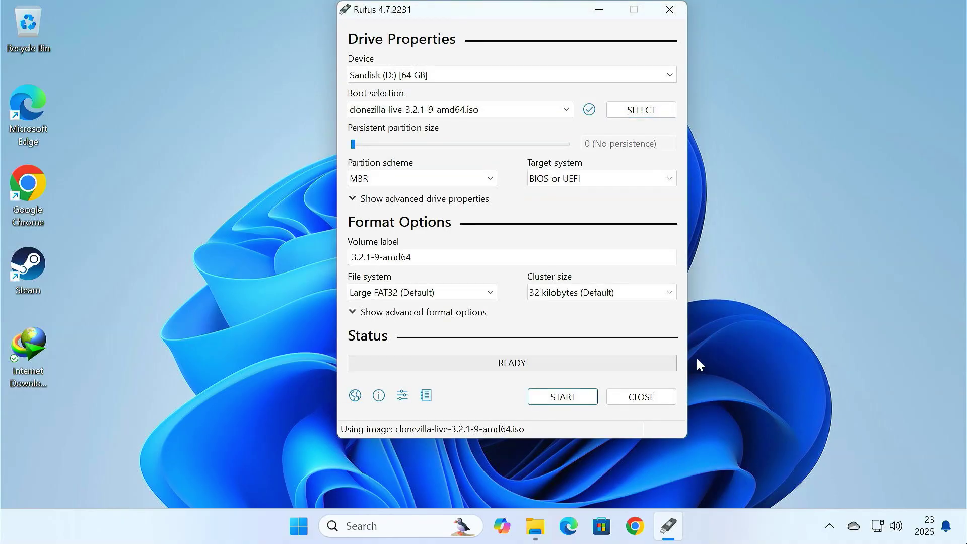
{"action": "left_click", "coordinate": [486, 187]}
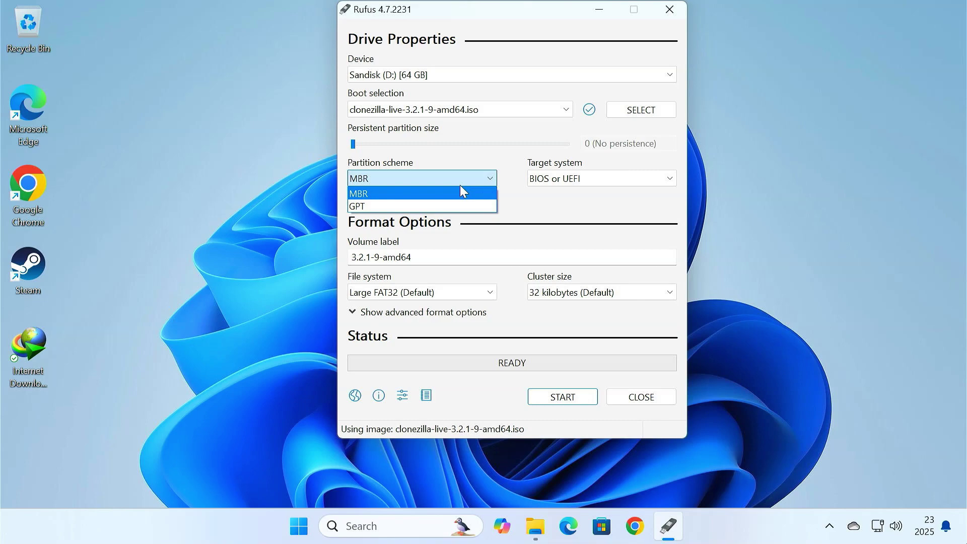
{"action": "left_click", "coordinate": [411, 202]}
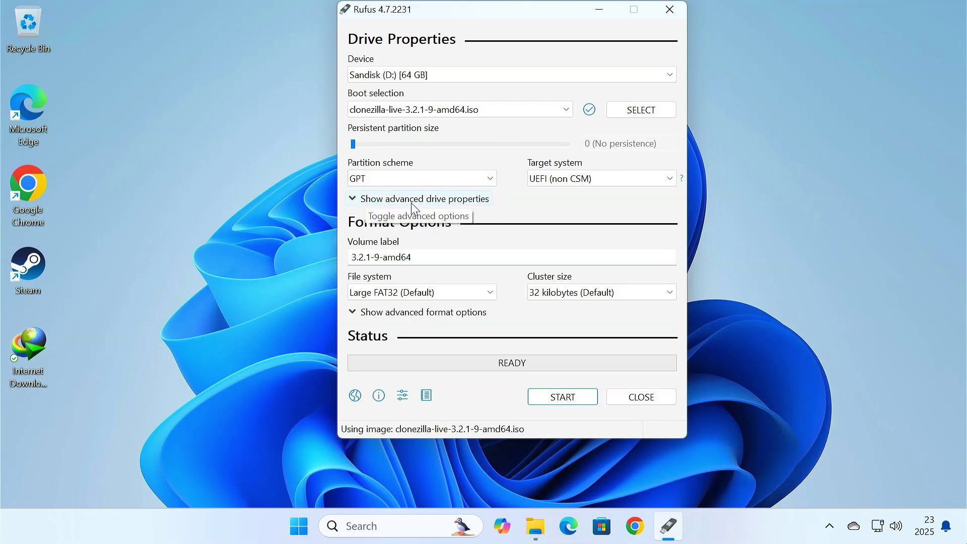
Step: Write the Clonezilla image to the Sandisk drive in ISO Image mode, then close Rufus
{"action": "left_click", "coordinate": [565, 396]}
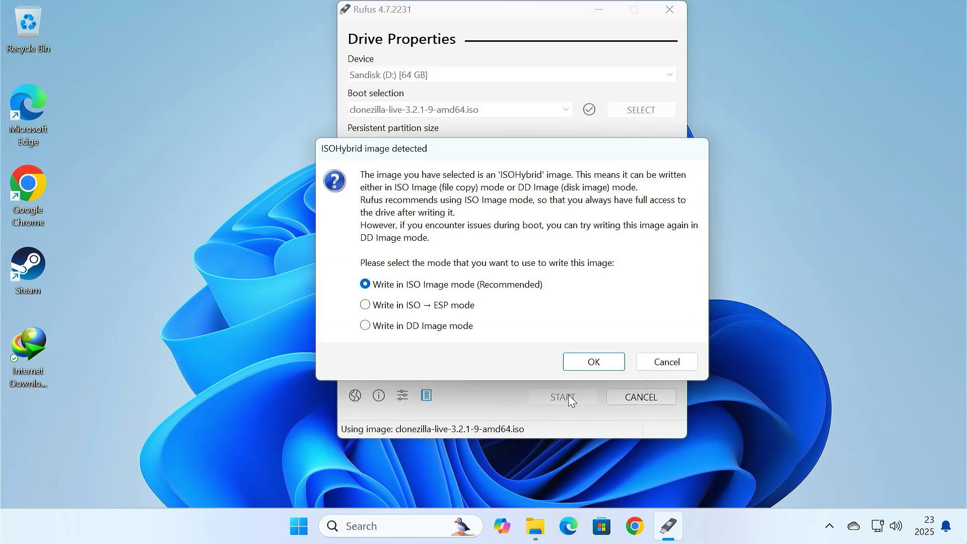
{"action": "left_click", "coordinate": [590, 363]}
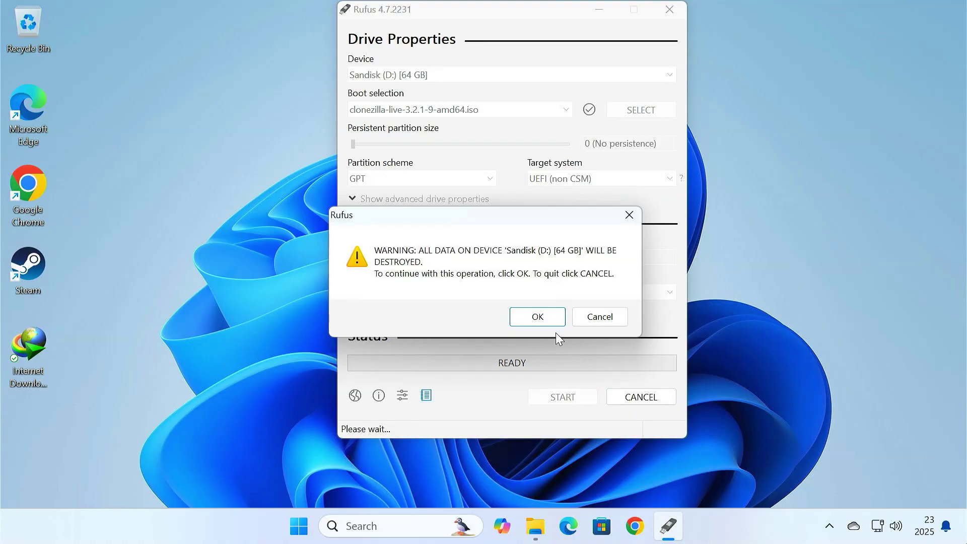
{"action": "left_click", "coordinate": [544, 317]}
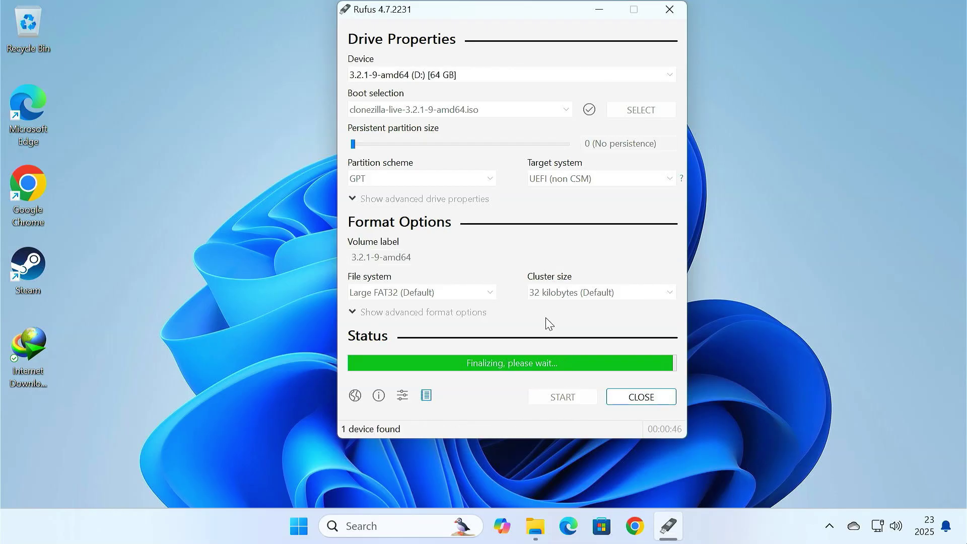
{"action": "left_click", "coordinate": [635, 398]}
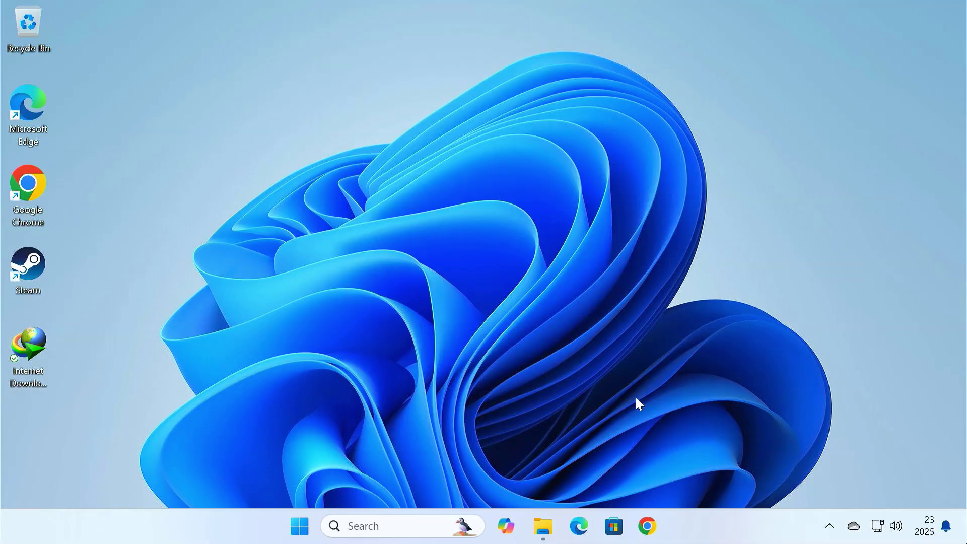
Step: Close the Downloads window and bring up the Start menu power options
{"action": "left_click", "coordinate": [566, 526]}
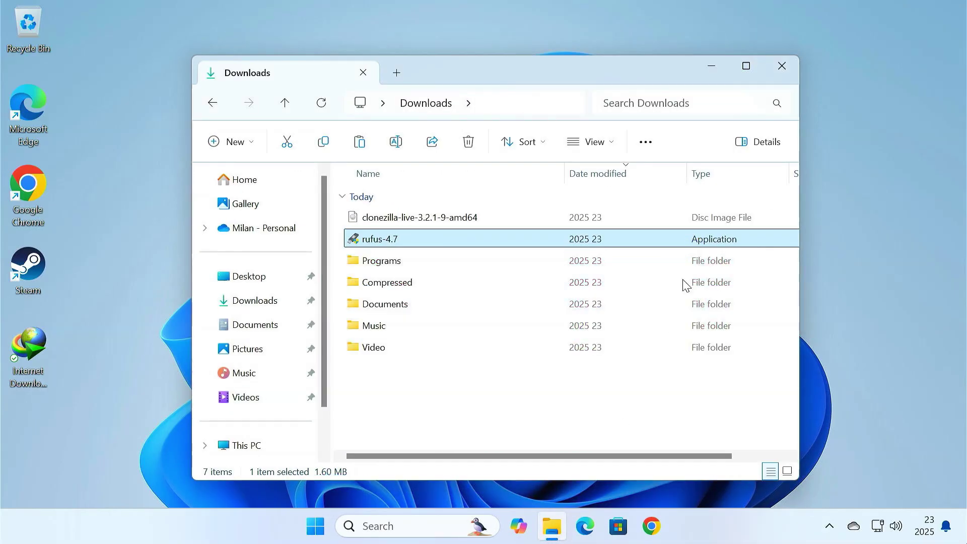
{"action": "left_click", "coordinate": [779, 63]}
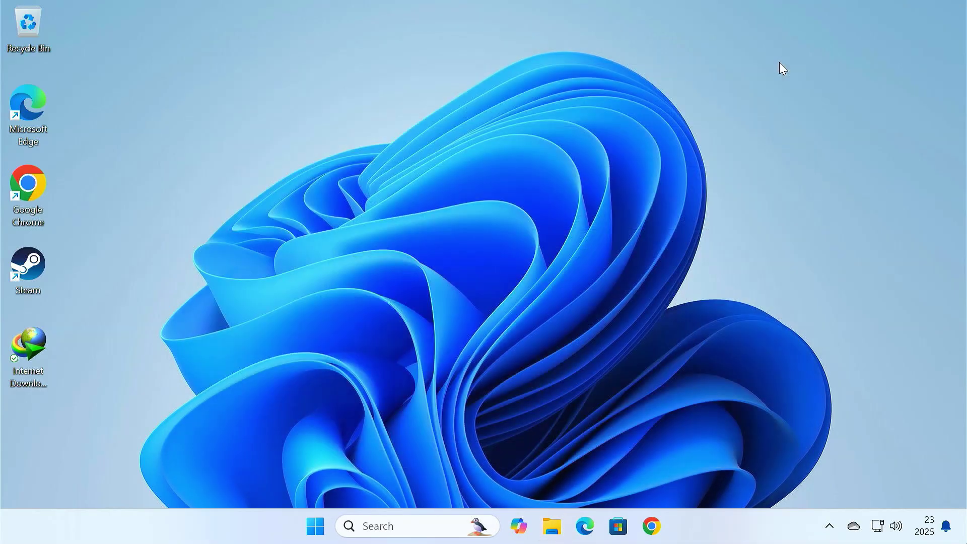
{"action": "left_click", "coordinate": [313, 515]}
{"action": "left_click", "coordinate": [670, 473]}
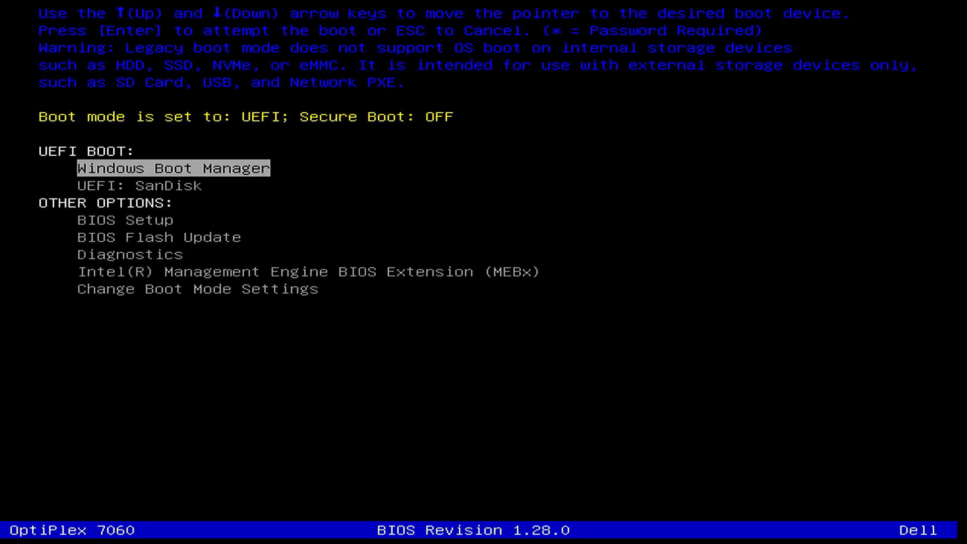
Step: Select UEFI: SanDisk in the boot menu and boot from it
{"action": "key", "text": "Down"}
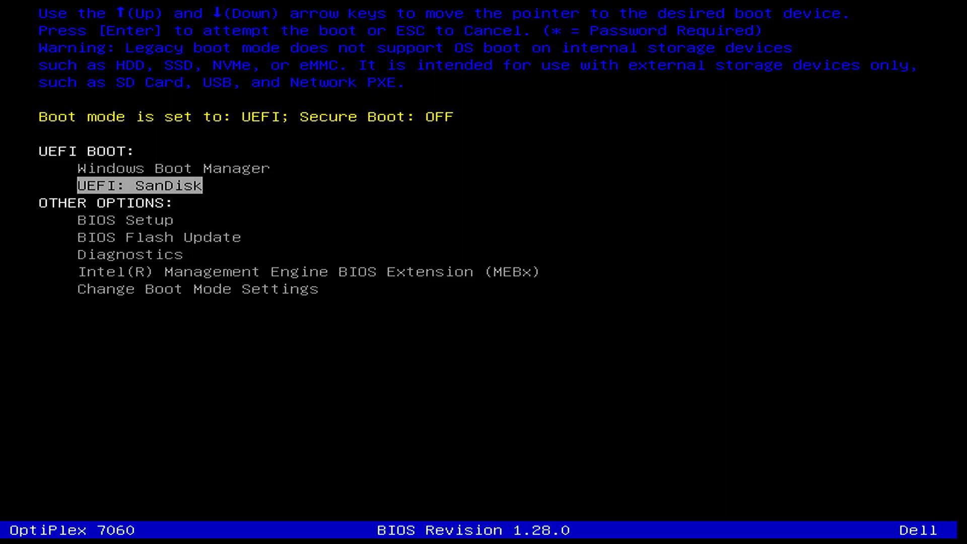
{"action": "key", "text": "Return"}
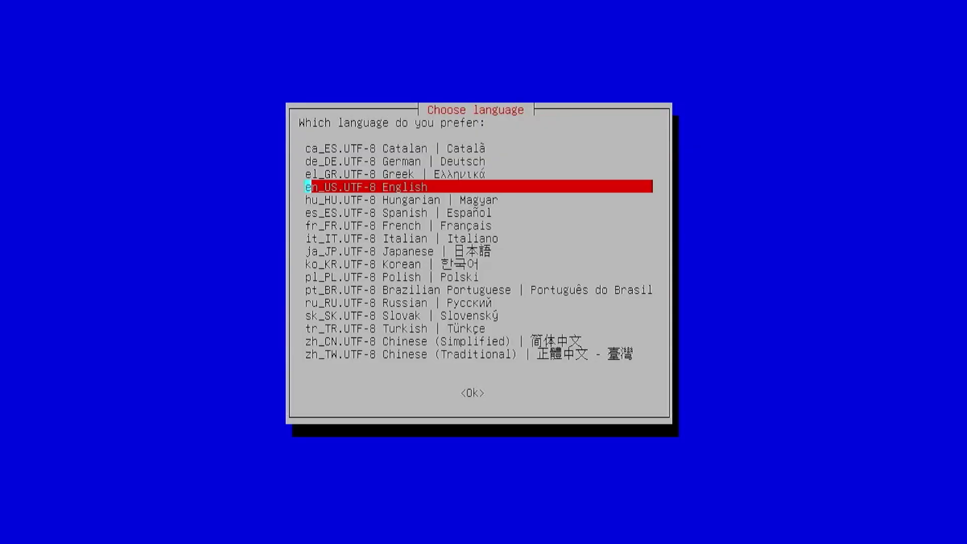
Step: Accept en_US language and US keyboard, then start Clonezilla in device-device Beginner mode
{"action": "key", "text": "Return"}
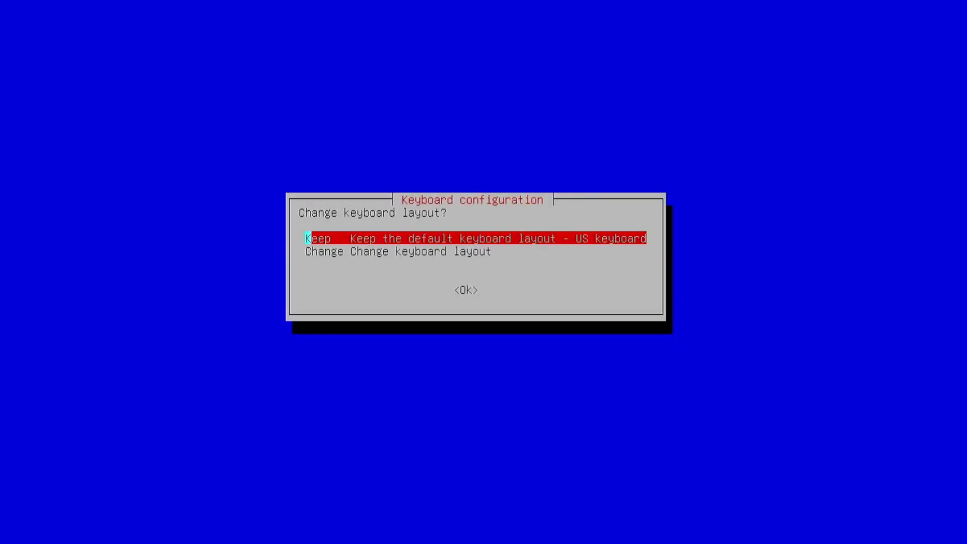
{"action": "key", "text": "Return"}
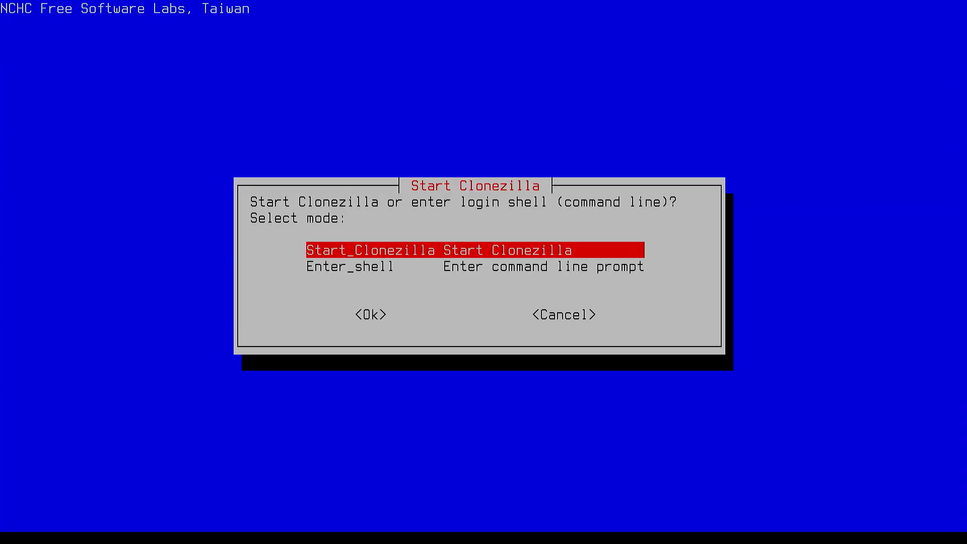
{"action": "key", "text": "Return"}
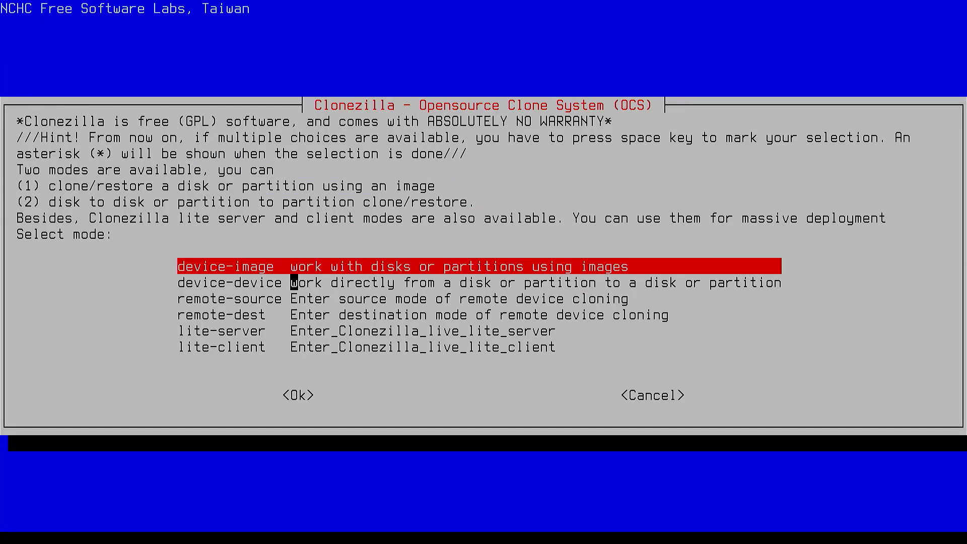
{"action": "key", "text": "Down"}
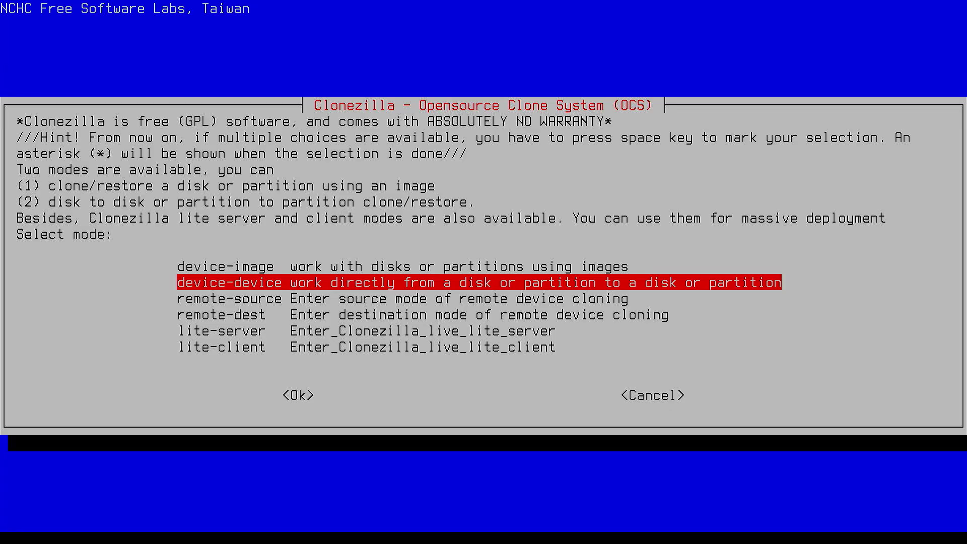
{"action": "key", "text": "Return"}
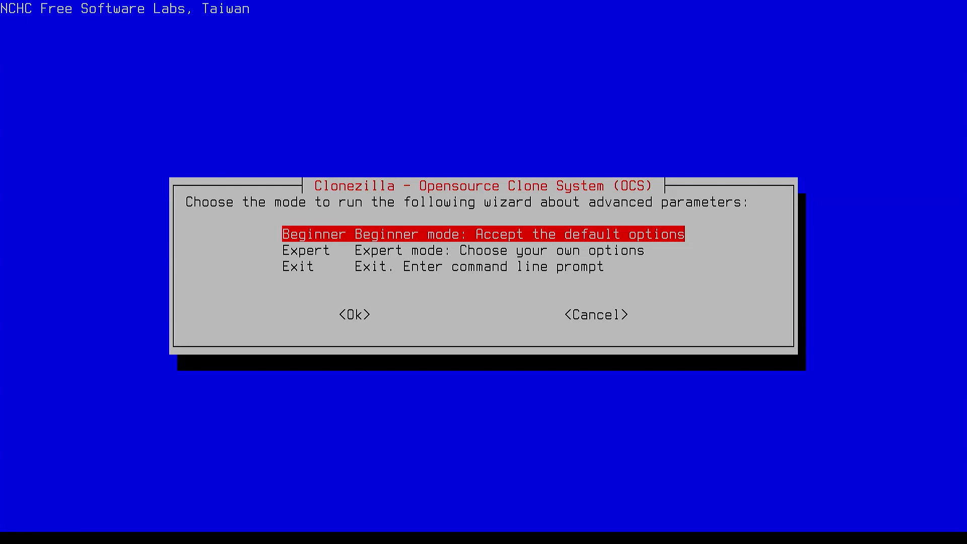
{"action": "key", "text": "Return"}
{"action": "key", "text": "Return"}
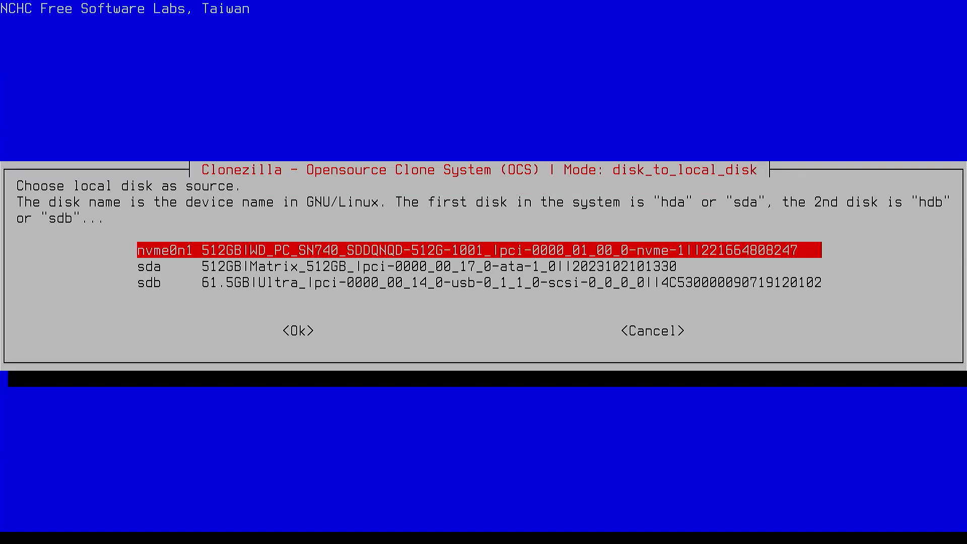
Step: Choose sda as the clone source disk and nvme0n1 as the target
{"action": "key", "text": "Down"}
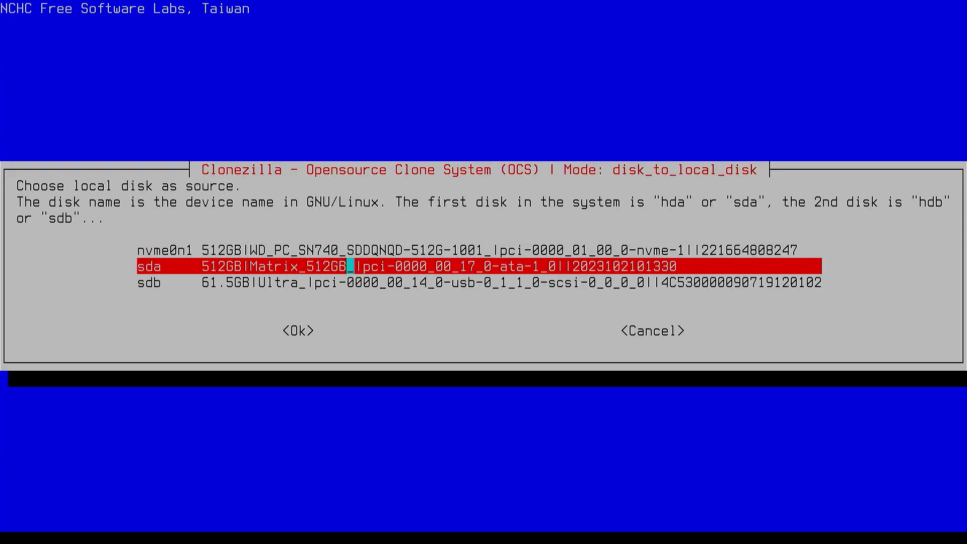
{"action": "key", "text": "Return"}
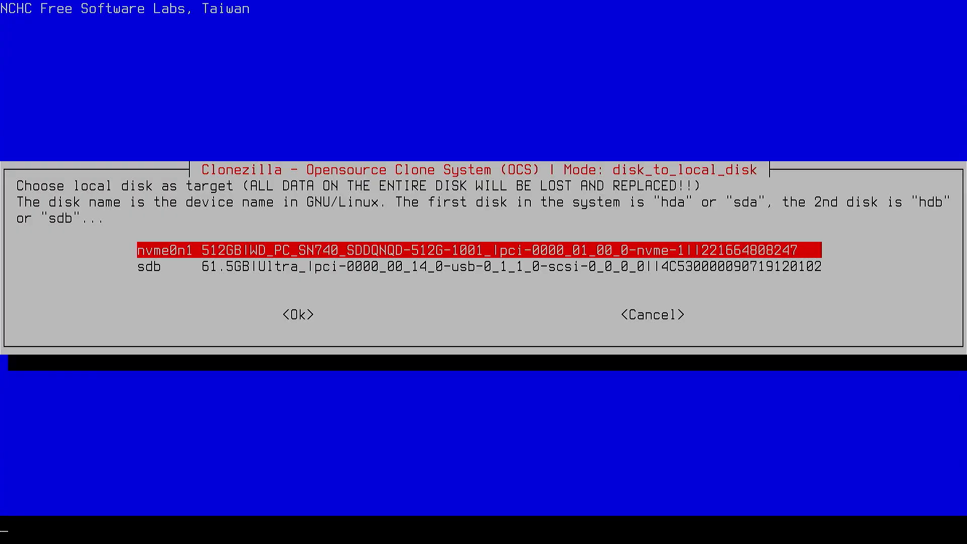
{"action": "key", "text": "Return"}
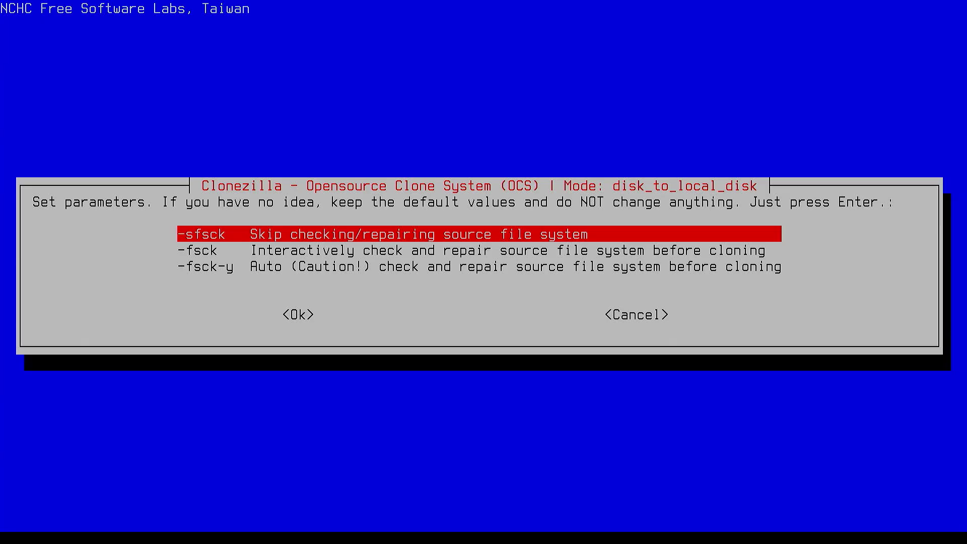
Step: Choose -sfsck, -k1 proportional partition table, no log copying, and -p poweroff
{"action": "key", "text": "Return"}
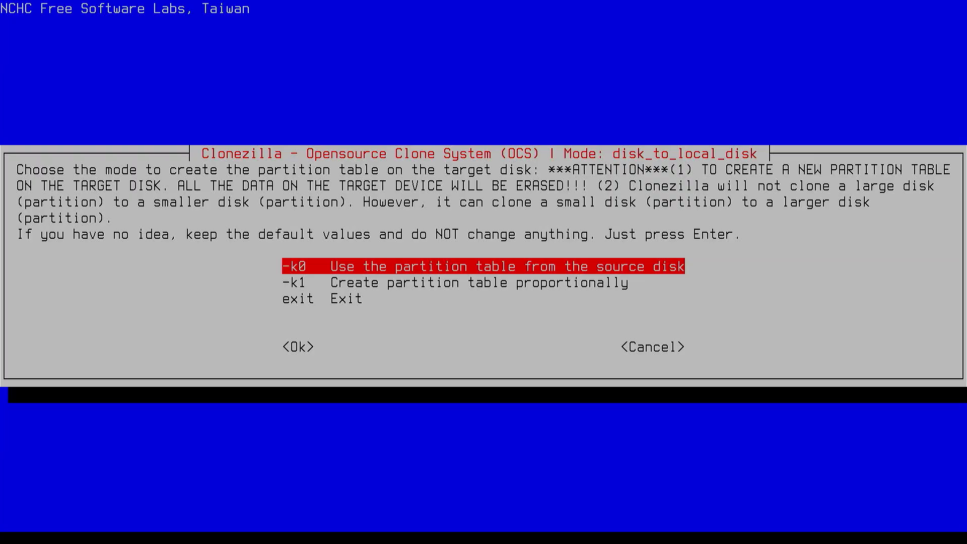
{"action": "key", "text": "Down"}
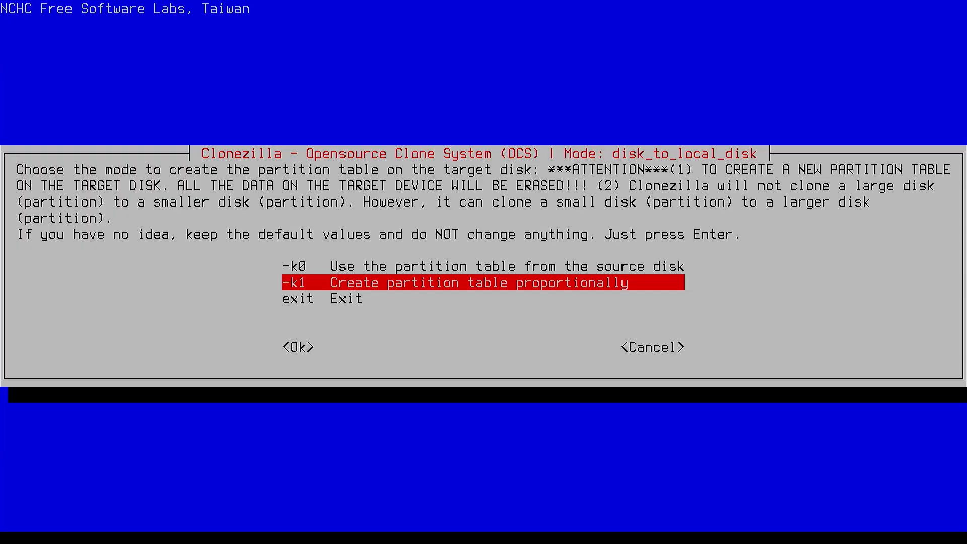
{"action": "key", "text": "Return"}
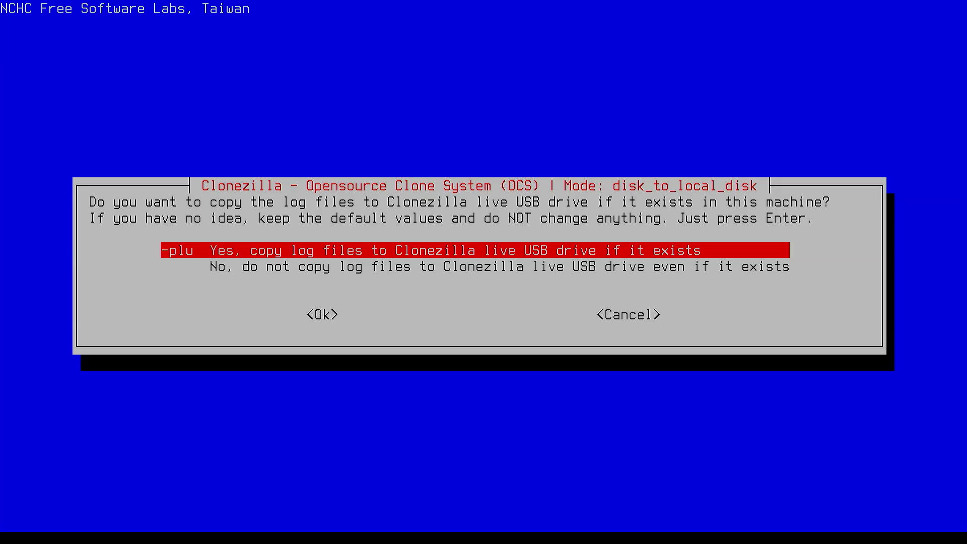
{"action": "key", "text": "Down"}
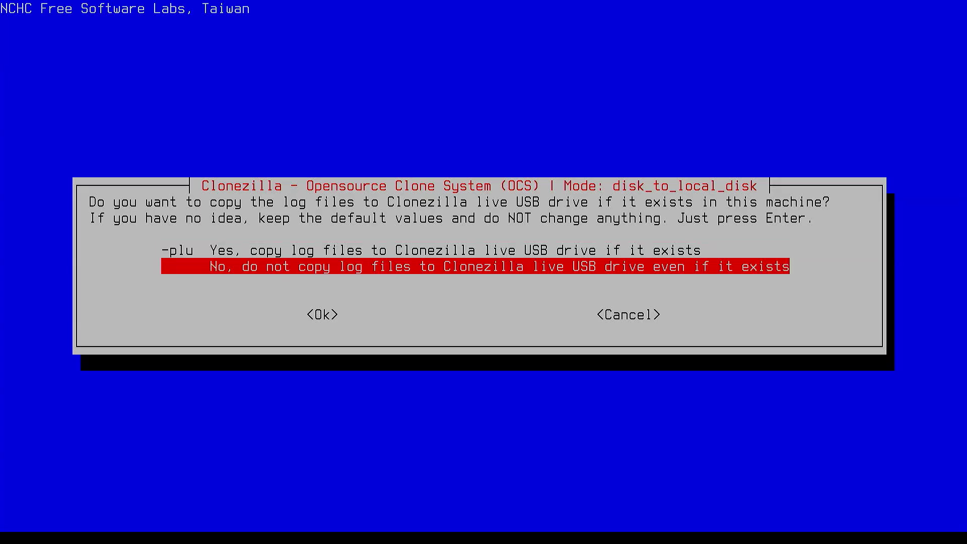
{"action": "key", "text": "Return"}
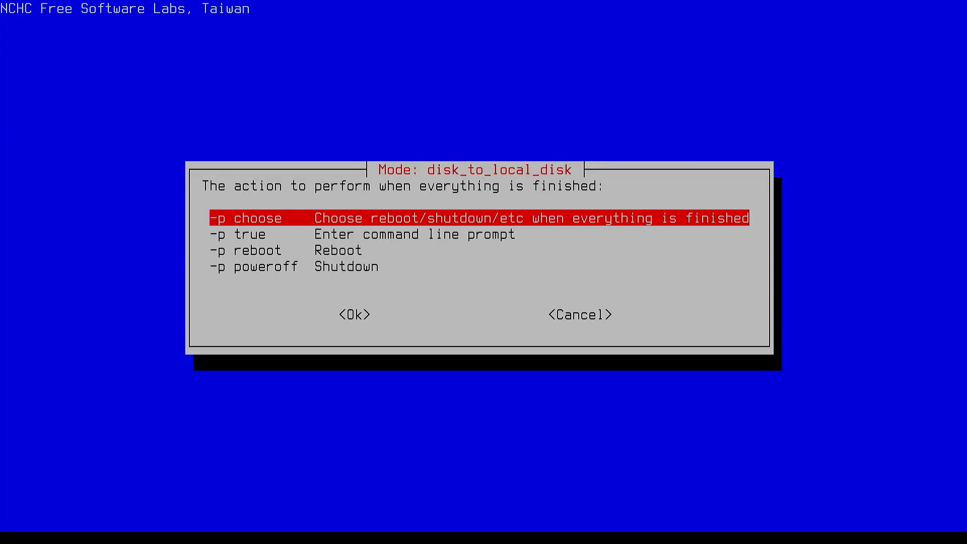
{"action": "key", "text": "Down"}
{"action": "key", "text": "Down"}
{"action": "key", "text": "Down"}
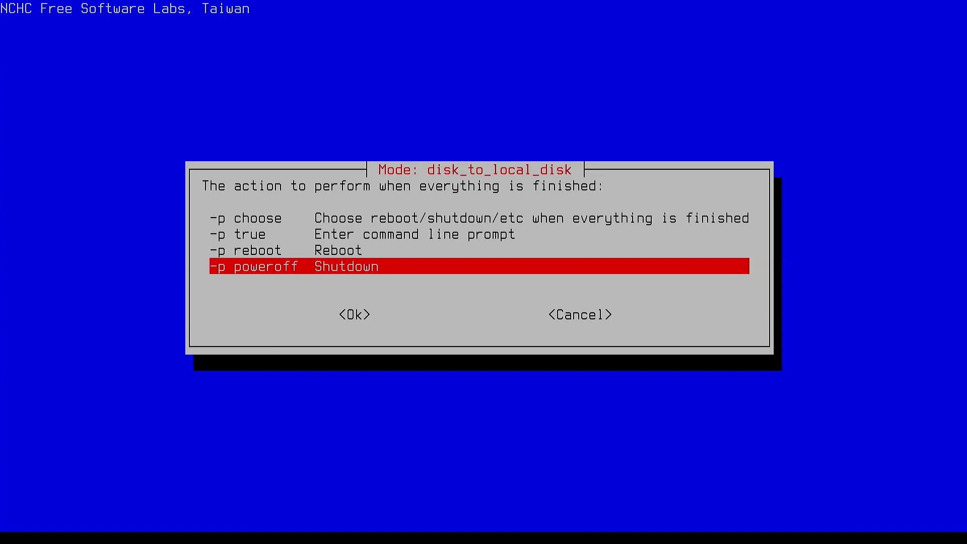
{"action": "key", "text": "Return"}
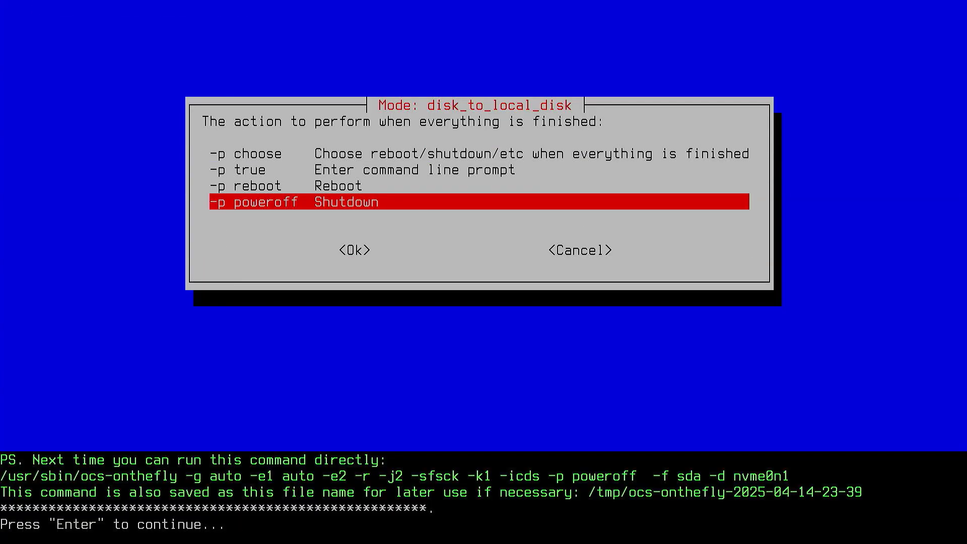
Step: Continue past the command summary and answer 'y' to both prompts to overwrite nvme0n1 with sda
{"action": "key", "text": "Return"}
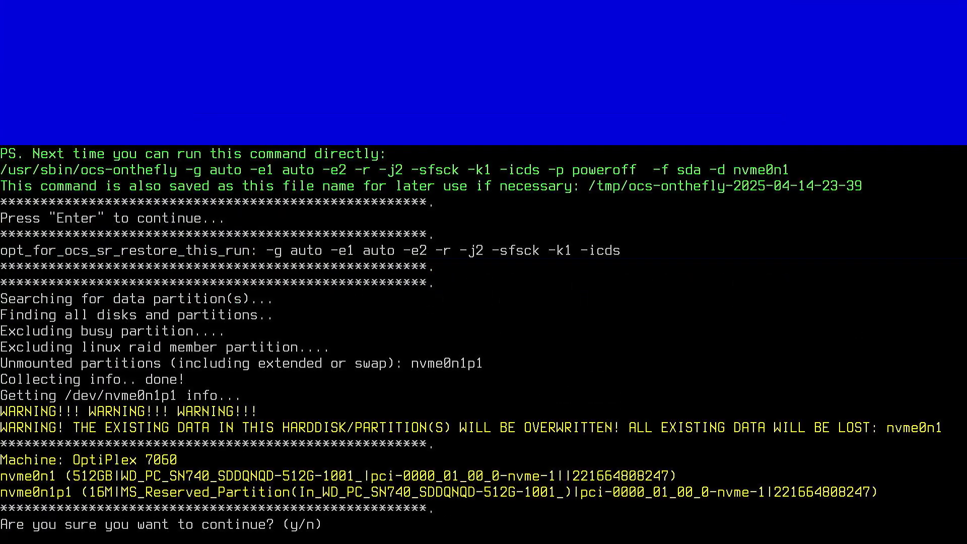
{"action": "type", "text": "y"}
{"action": "key", "text": "Return"}
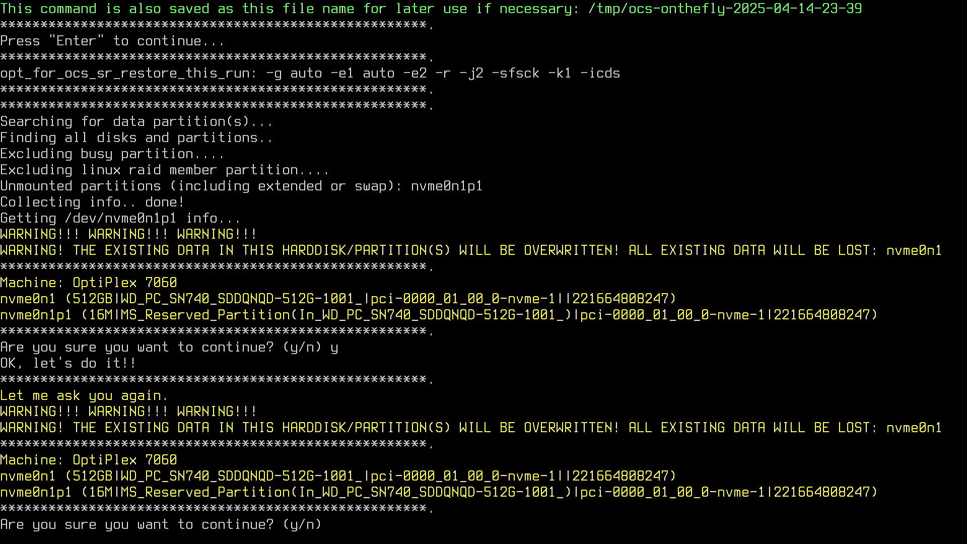
{"action": "type", "text": "y"}
{"action": "key", "text": "Return"}
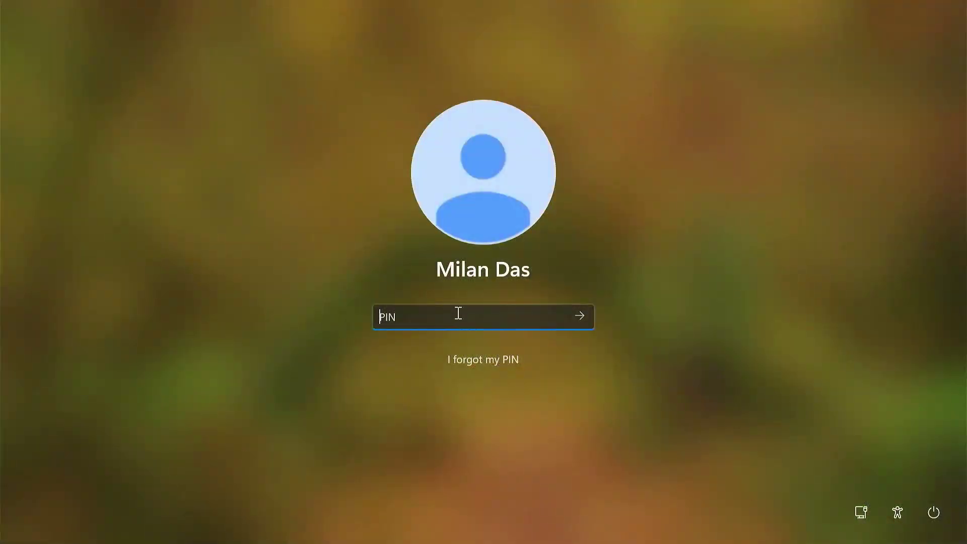
Step: Enter the account PIN on the Windows lock screen to sign in
{"action": "type", "text": "********"}
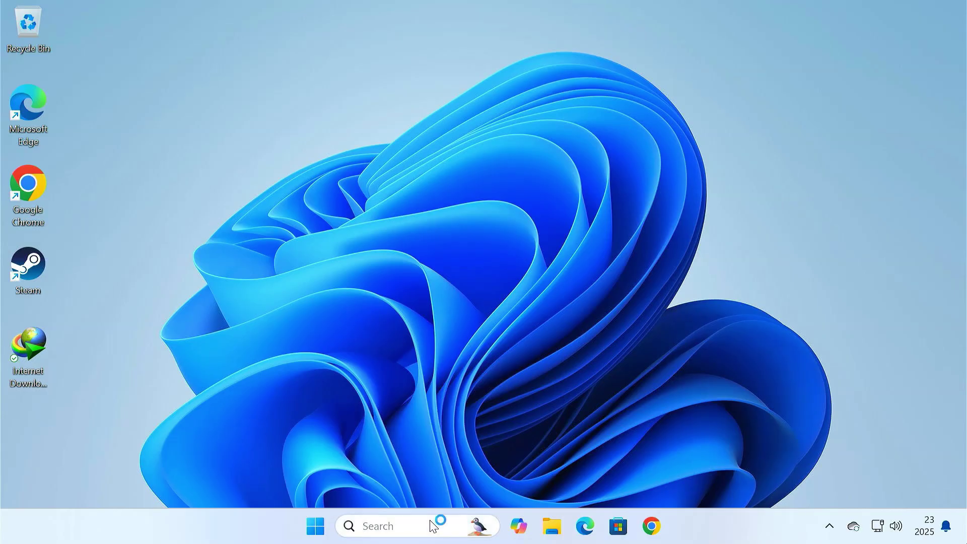
{"action": "left_click", "coordinate": [403, 526]}
{"action": "type", "text": "partition"}
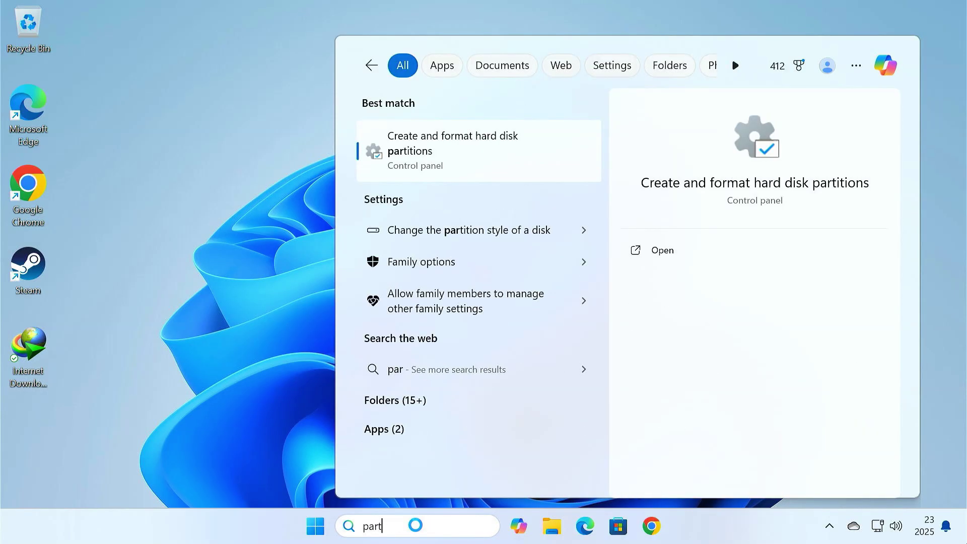
{"action": "left_click", "coordinate": [494, 156]}
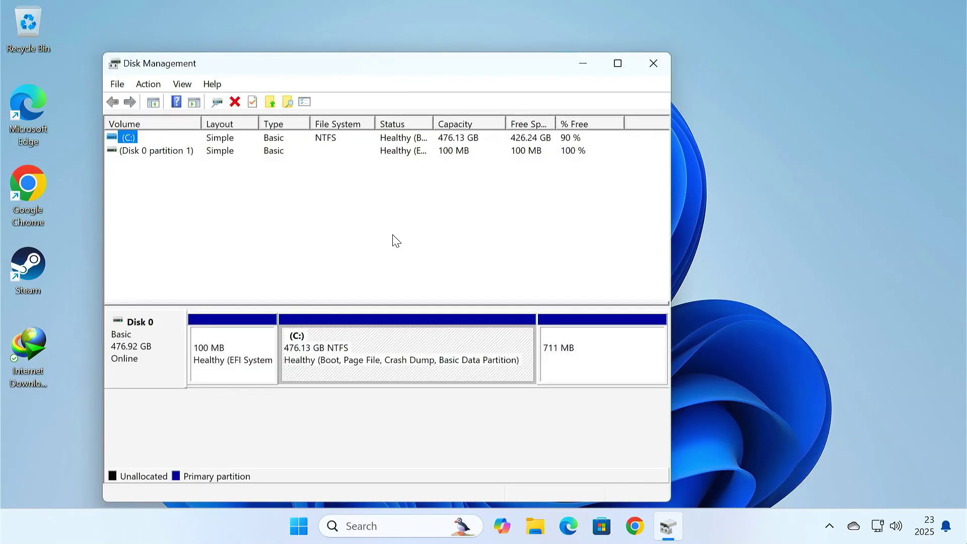
{"action": "right_click", "coordinate": [157, 352]}
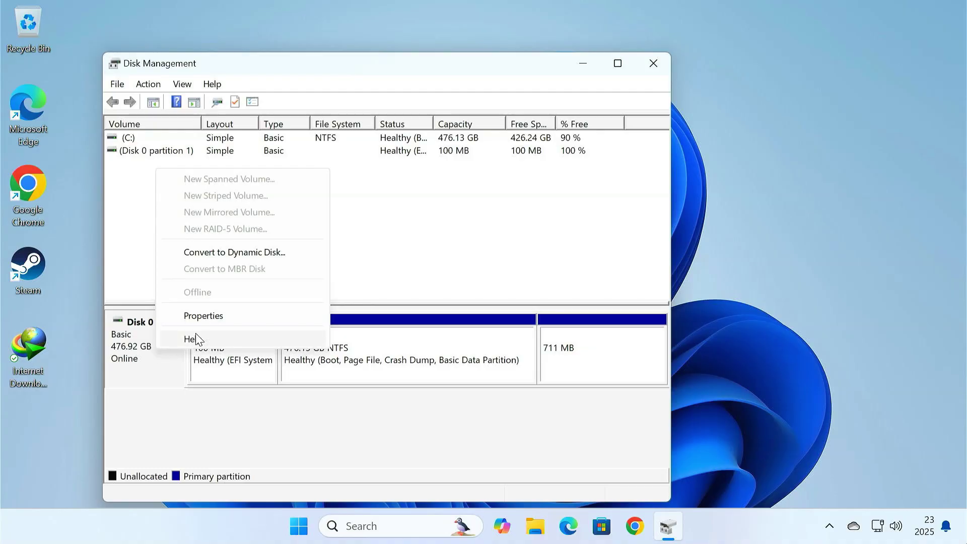
{"action": "left_click", "coordinate": [234, 319]}
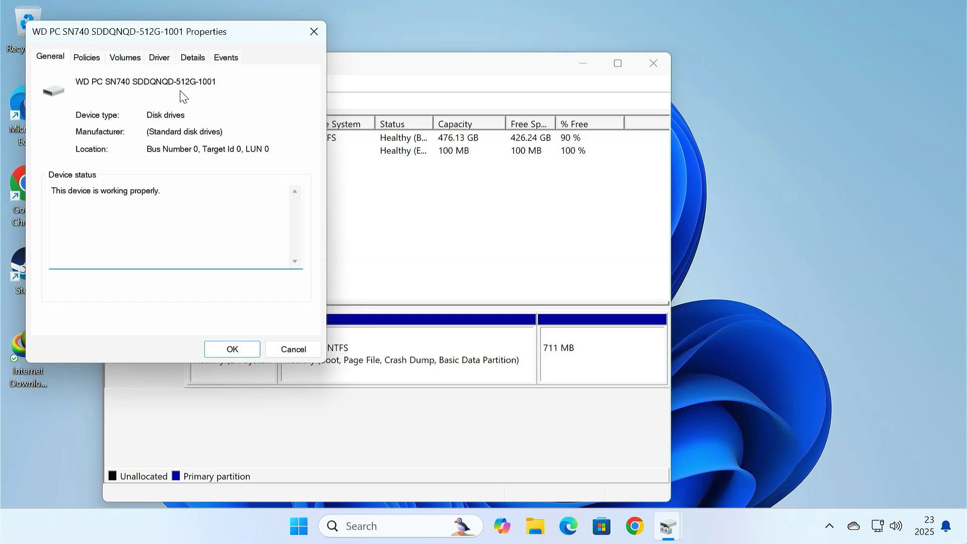
{"action": "left_click", "coordinate": [233, 351]}
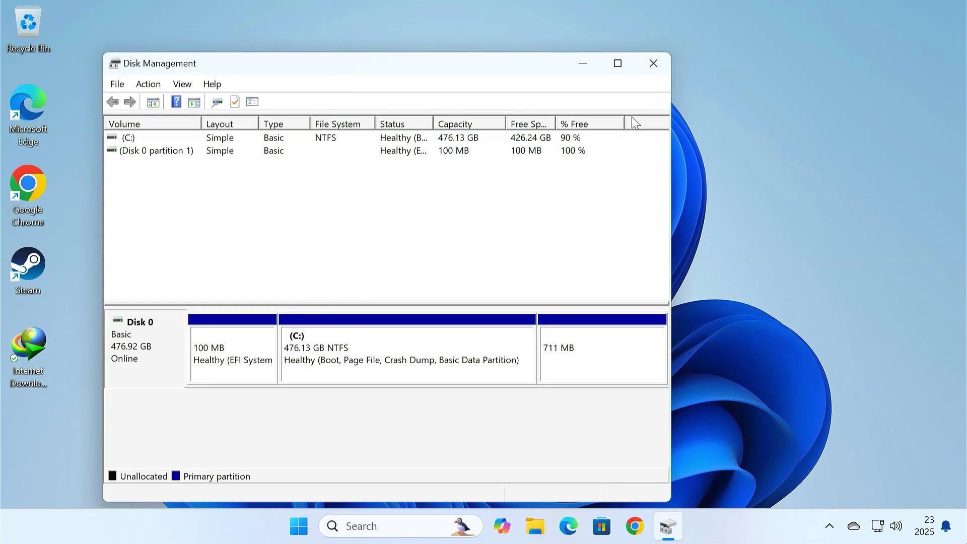
{"action": "left_click", "coordinate": [649, 68]}
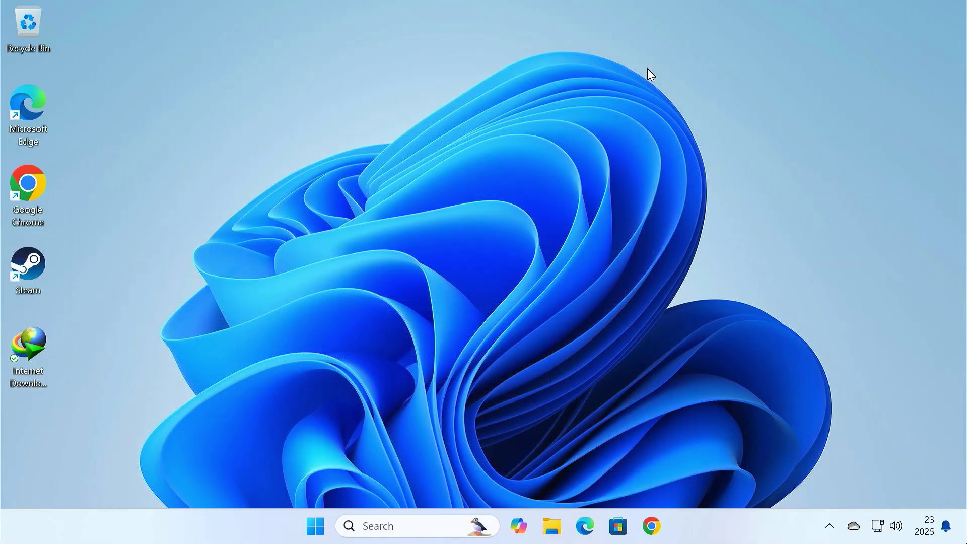